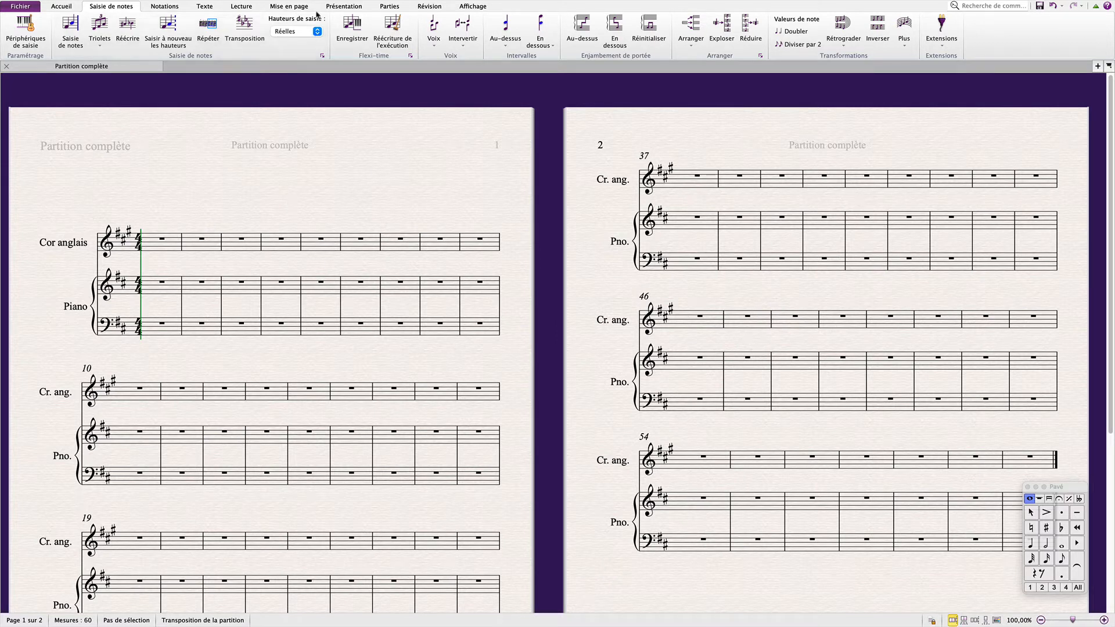
Step: Check the available input pitch options, leaving the setting on Réelles
click(306, 32)
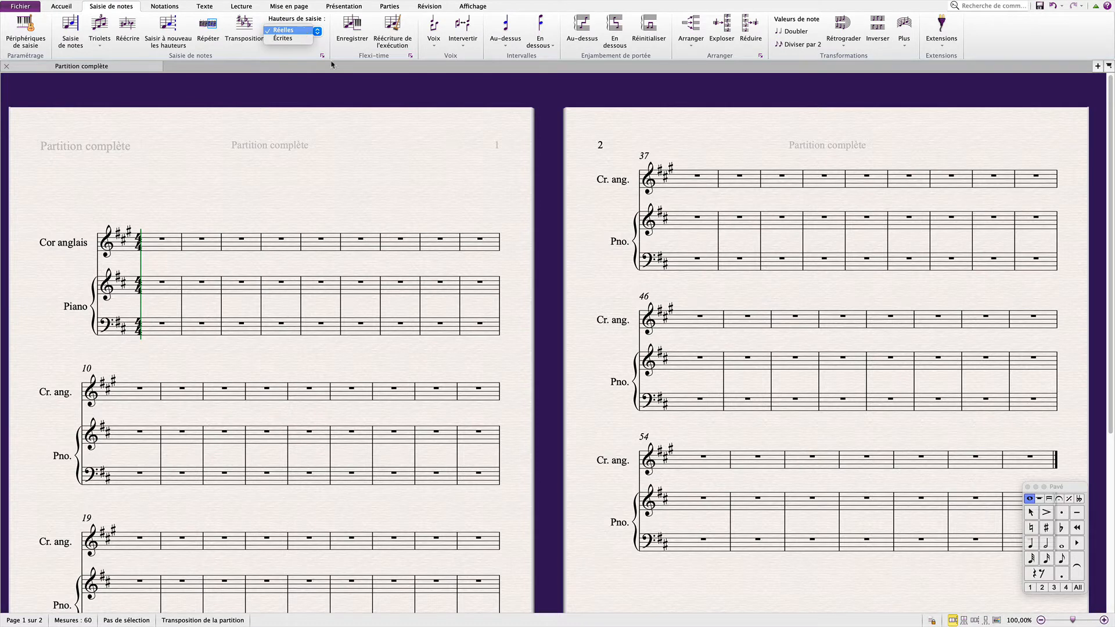
click(386, 167)
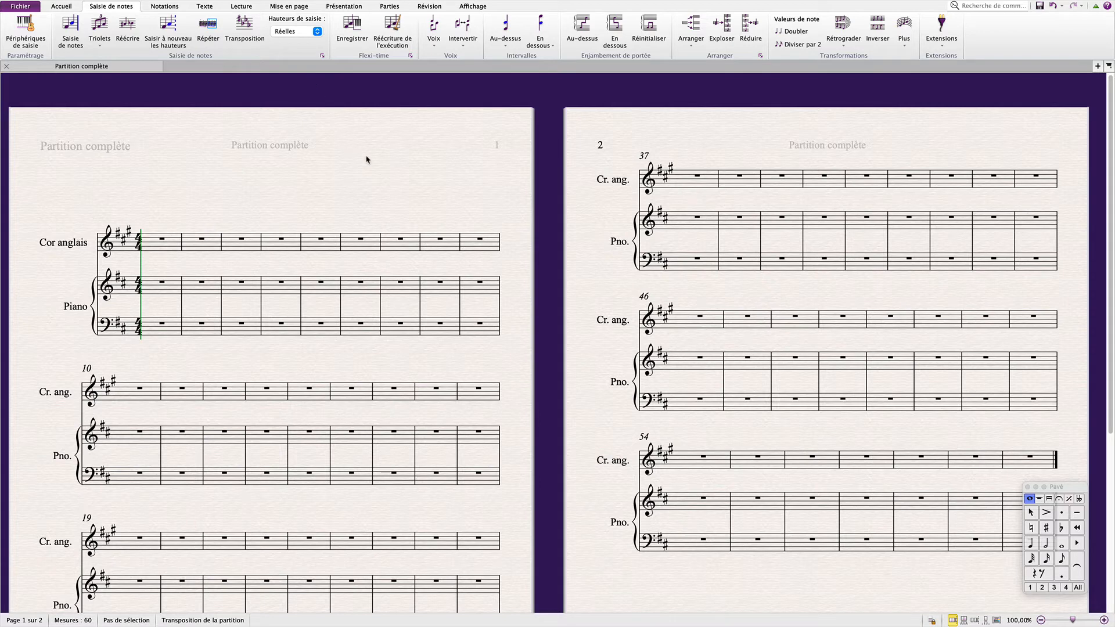
Step: Display the Clavier panel and dock it above the score
click(465, 7)
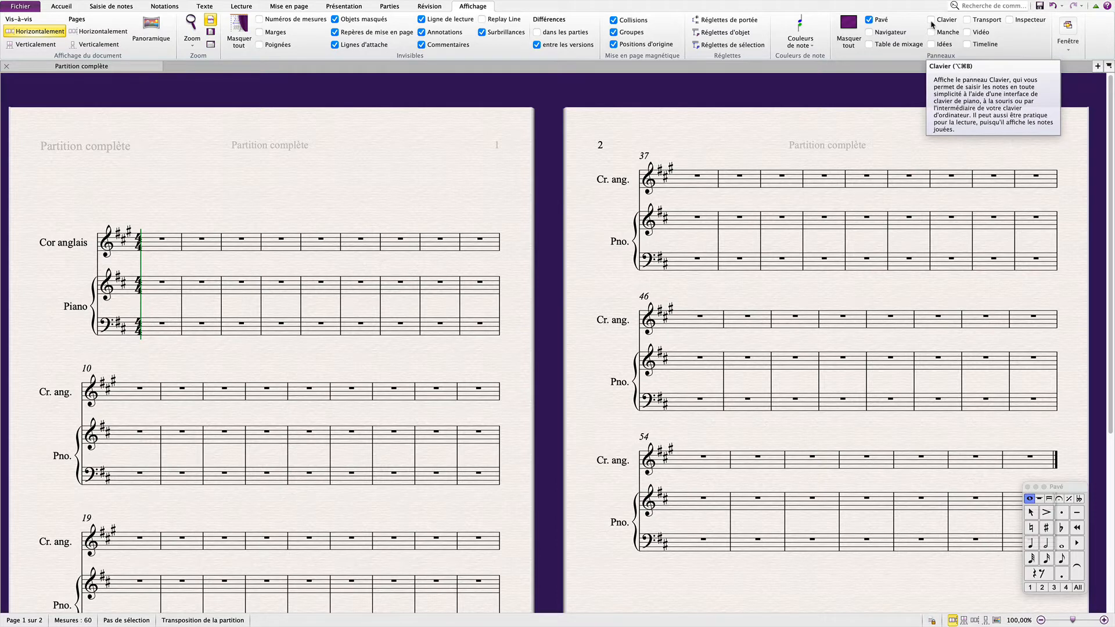
click(932, 21)
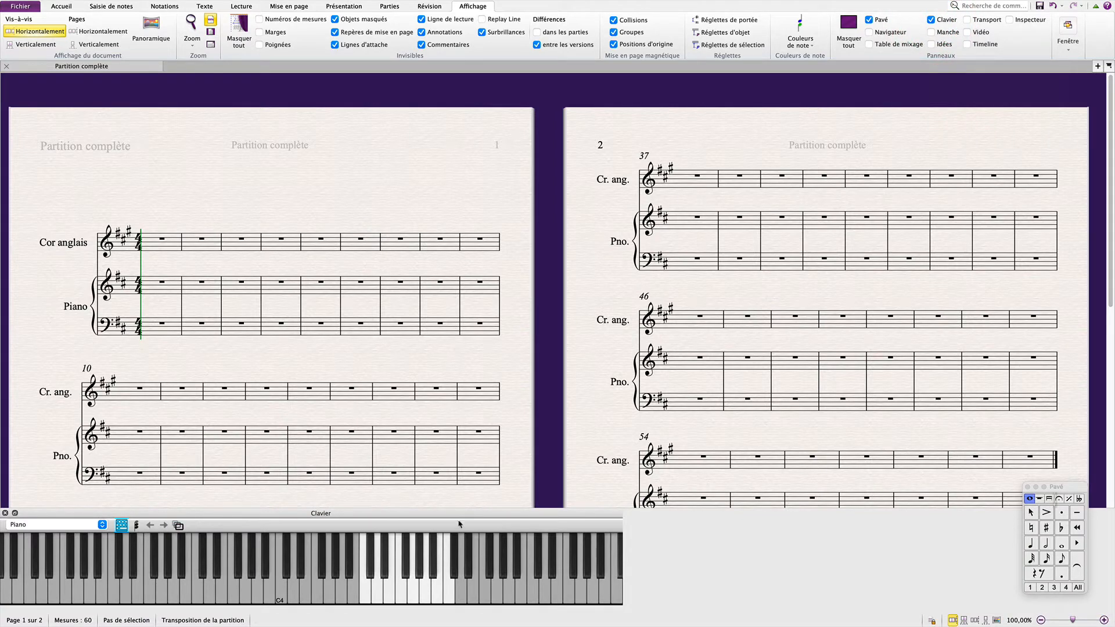
click(16, 514)
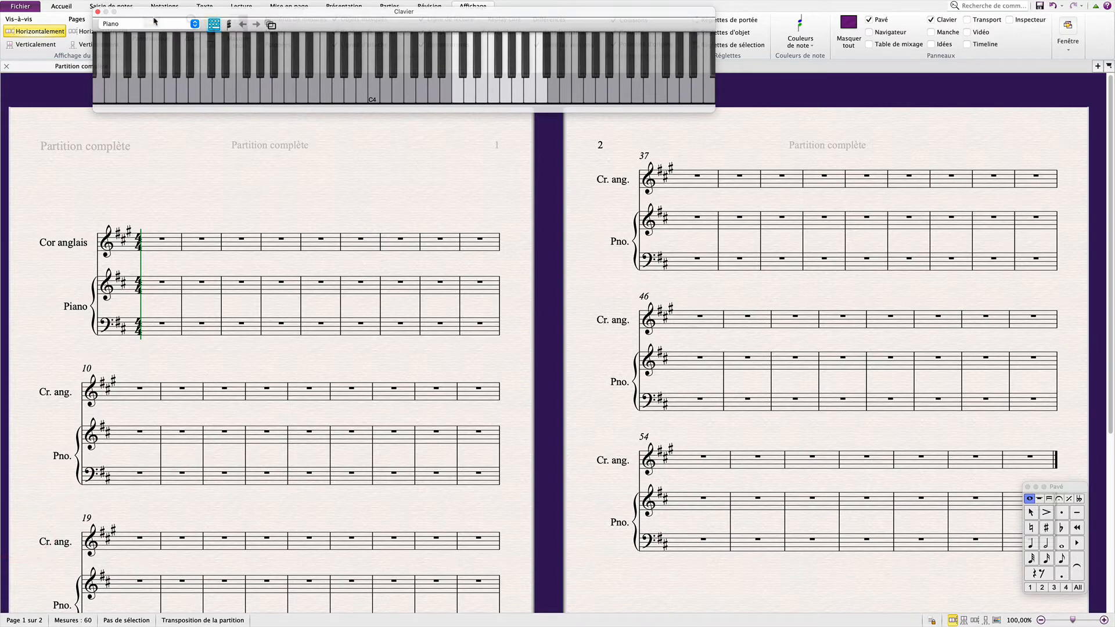
drag(154, 16, 182, 60)
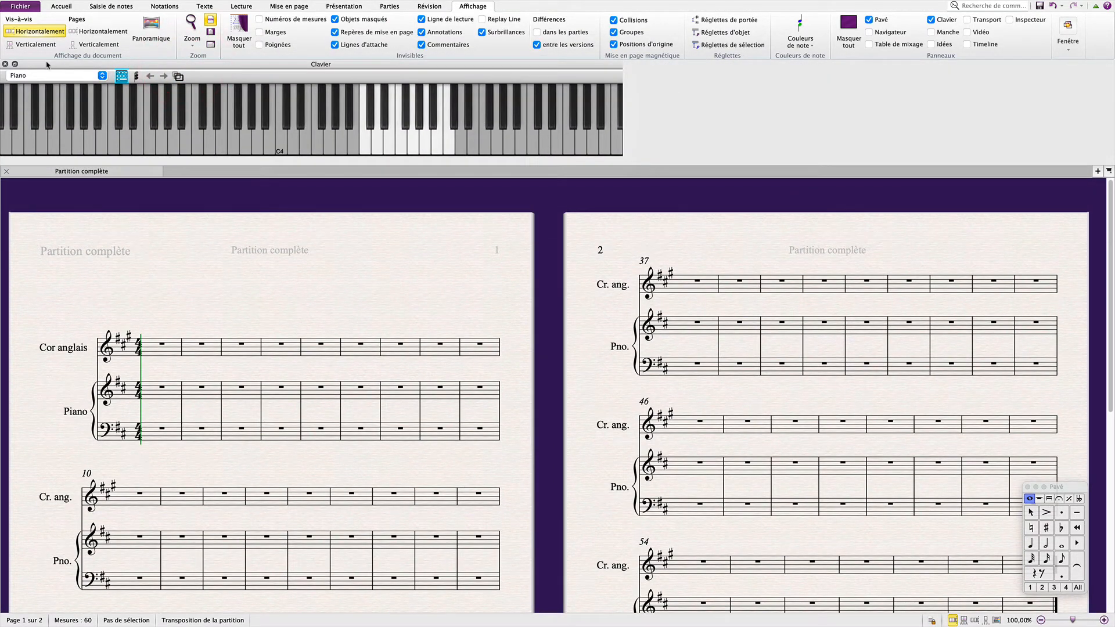
mouse_move(48, 65)
mouse_down()
mouse_move(103, 158)
mouse_move(110, 395)
mouse_move(101, 492)
mouse_move(72, 534)
mouse_move(110, 321)
mouse_move(60, 74)
mouse_up()
Step: Bring up the system's on-screen computer keyboard and place it beside the piano keyboard panel
key(super+Tab)
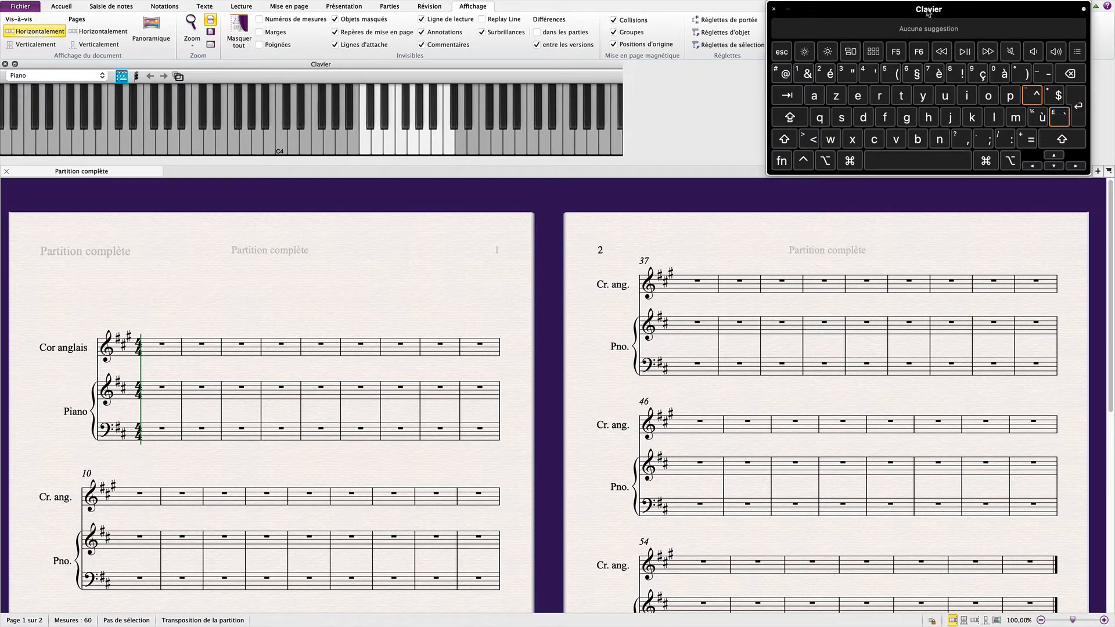
drag(928, 13, 938, 74)
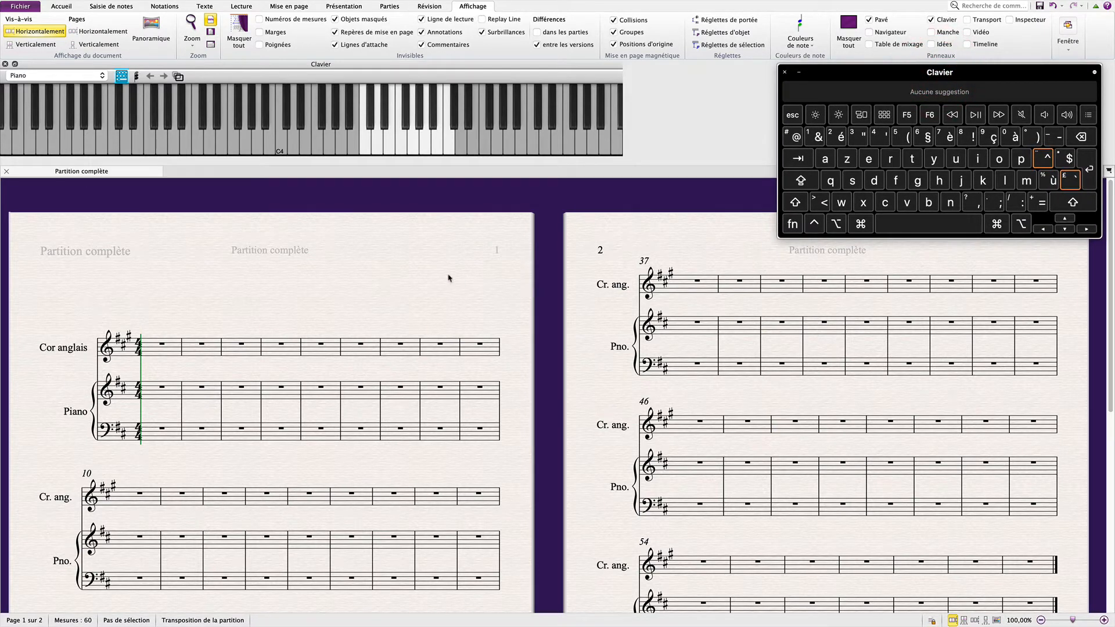
Step: Turn off AZERTY input in the Clavier panel and set its staff choice to Auto
click(122, 78)
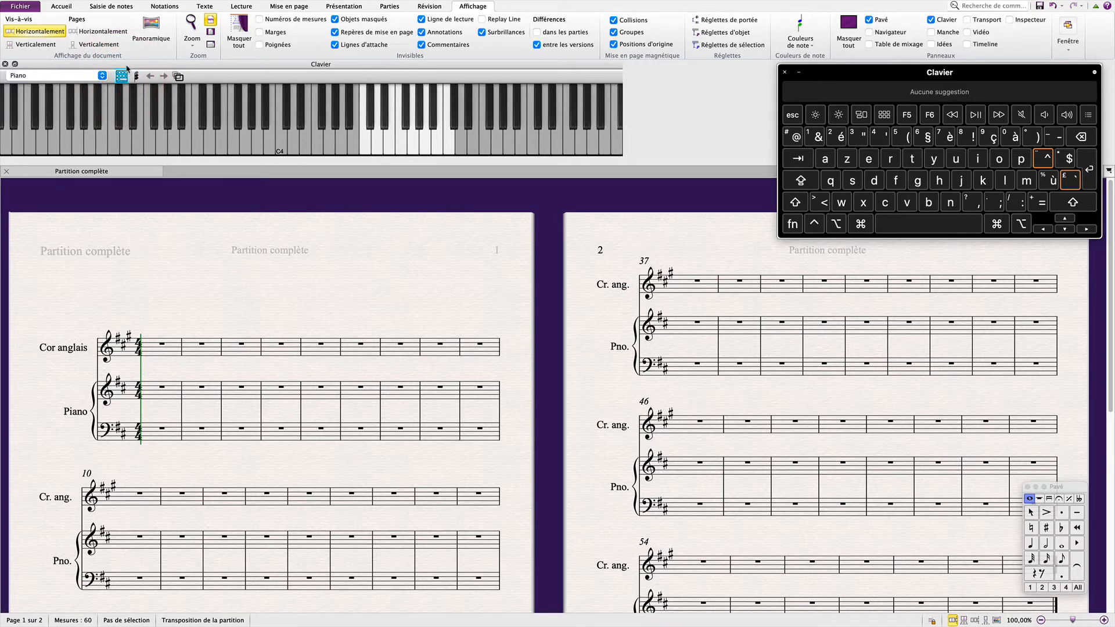
click(125, 77)
click(208, 287)
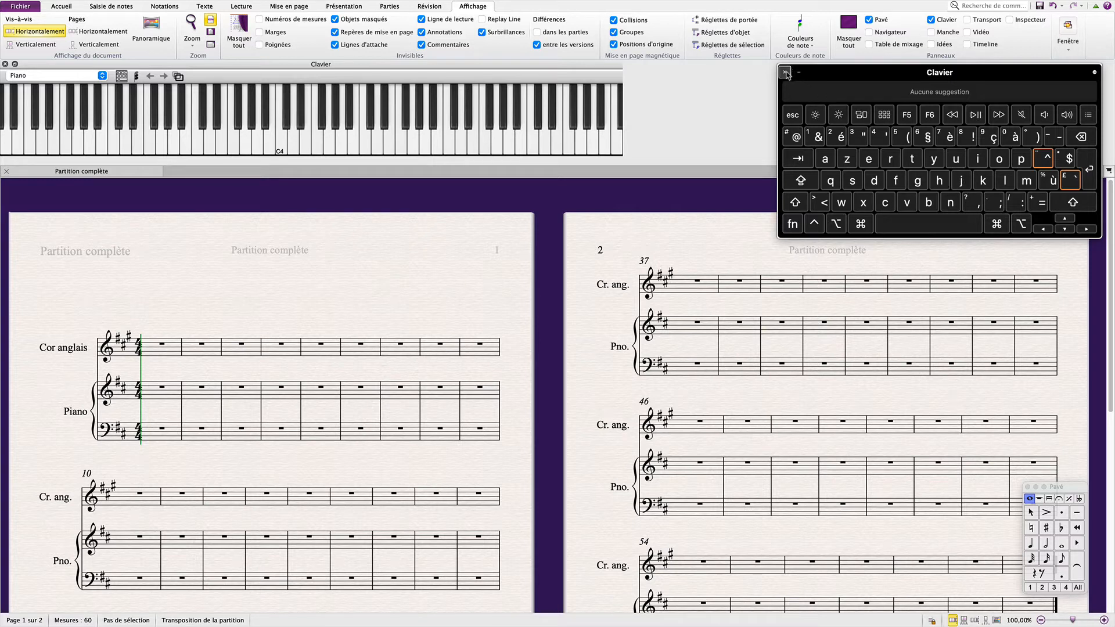
click(272, 305)
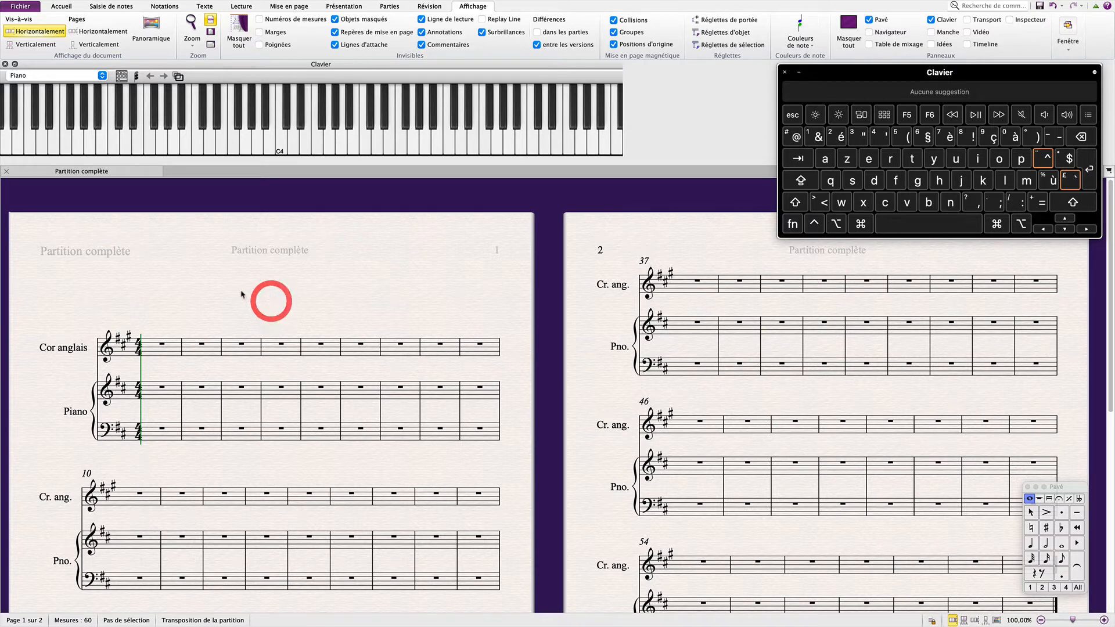
click(53, 76)
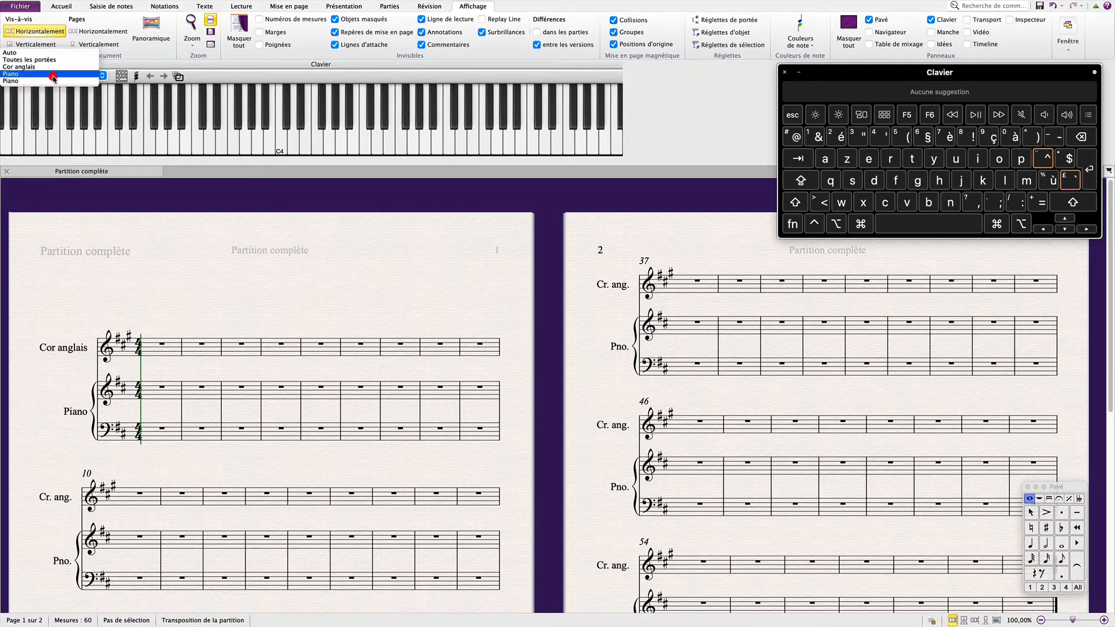
click(45, 53)
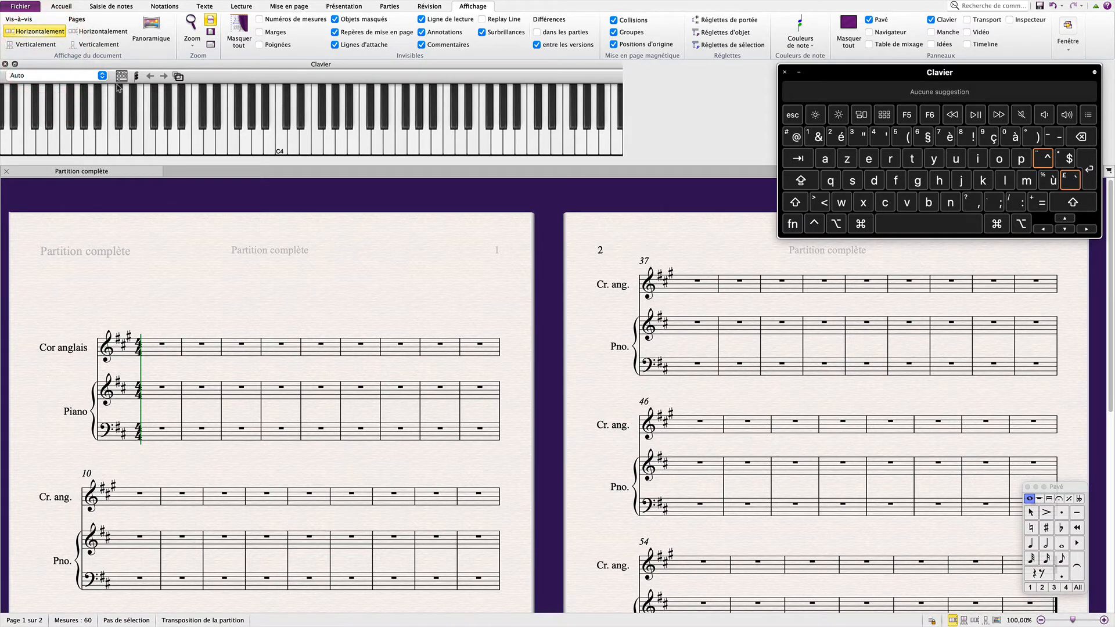
Step: Cycle through the piano keyboard sizes and leave the Clavier panel at its largest size
click(211, 74)
click(179, 76)
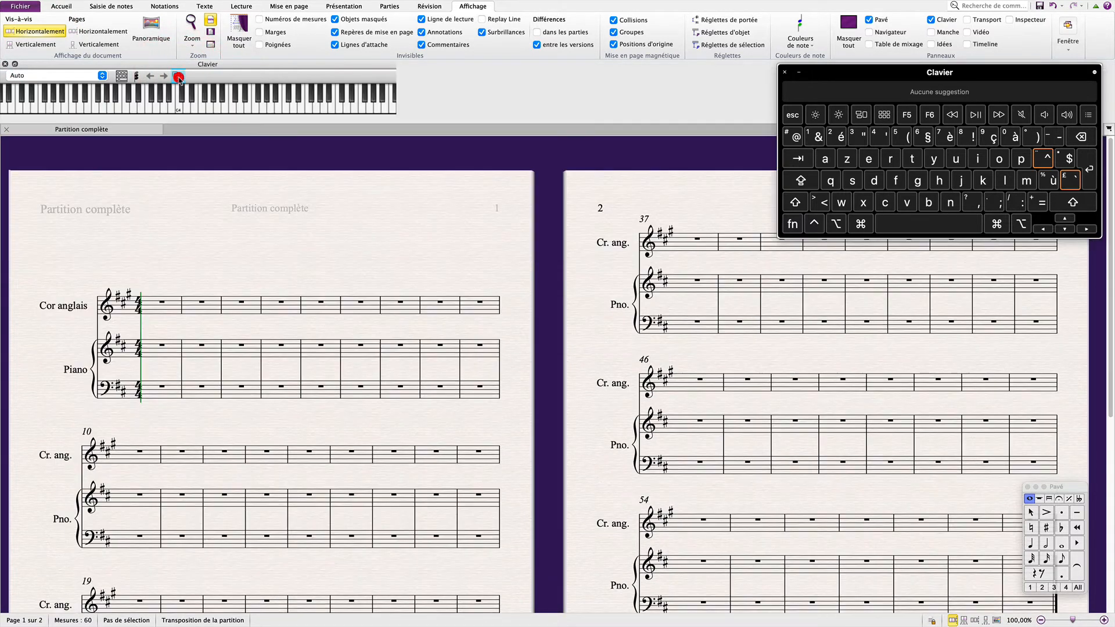
click(179, 76)
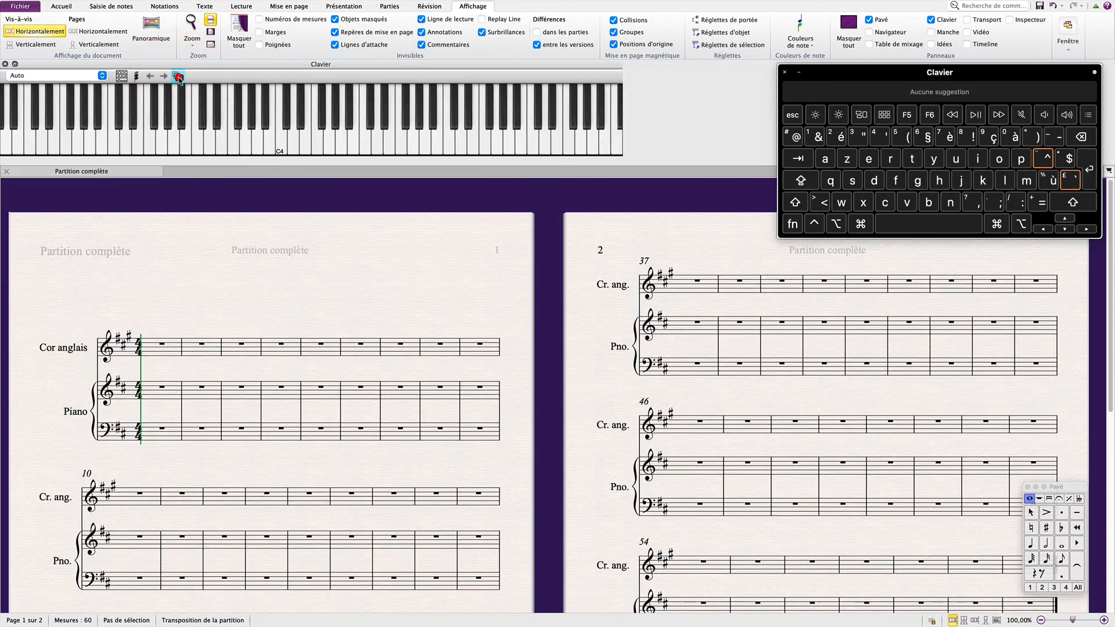
click(179, 77)
click(179, 77)
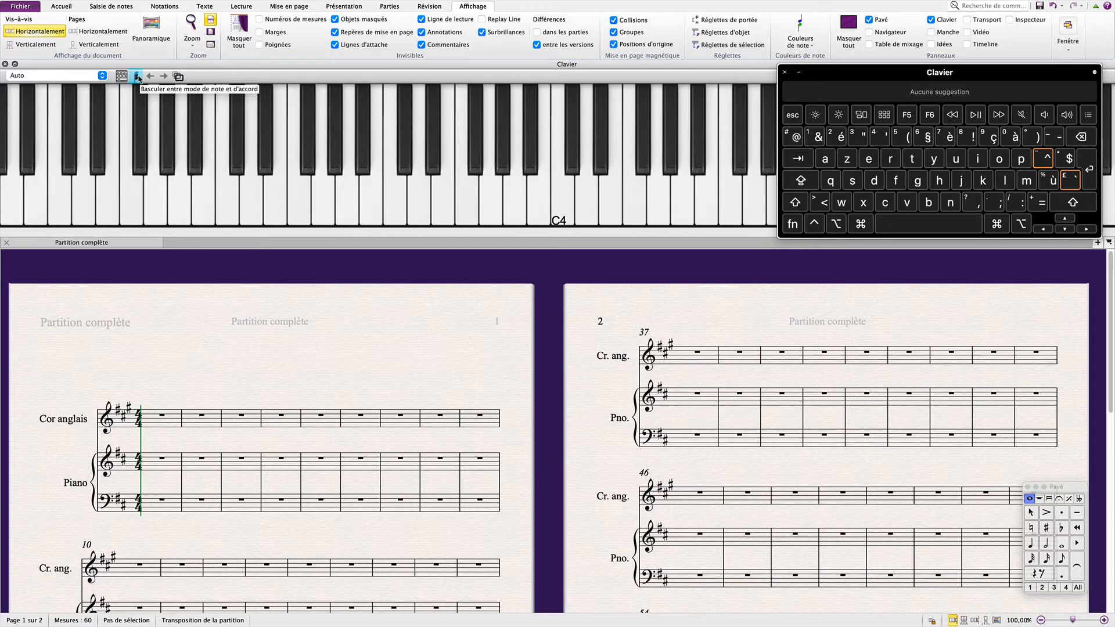
click(163, 383)
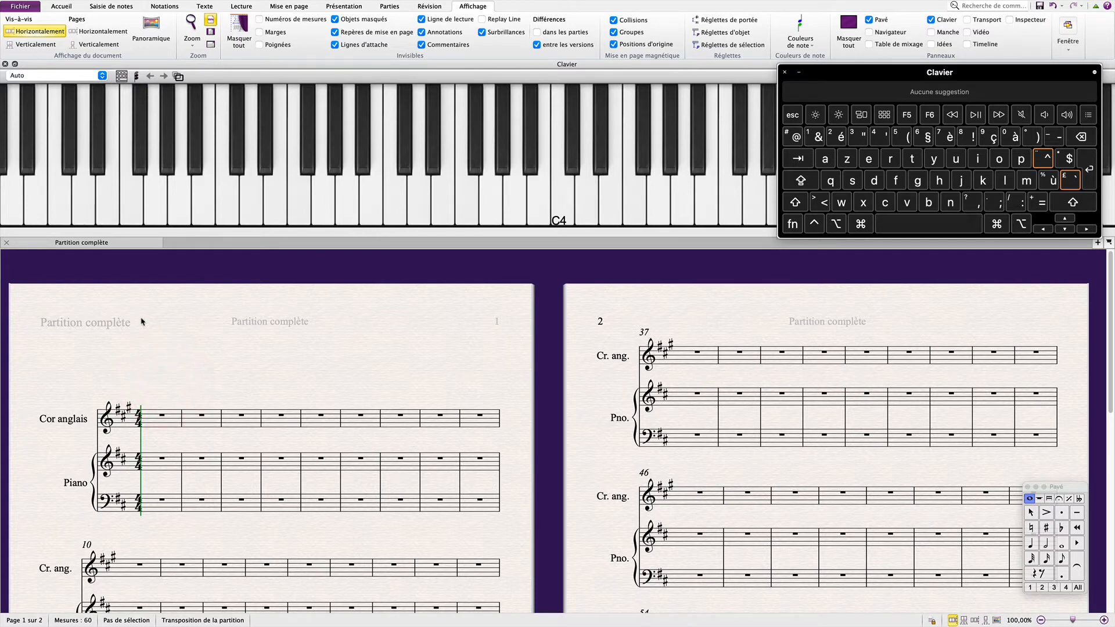
click(157, 487)
click(160, 441)
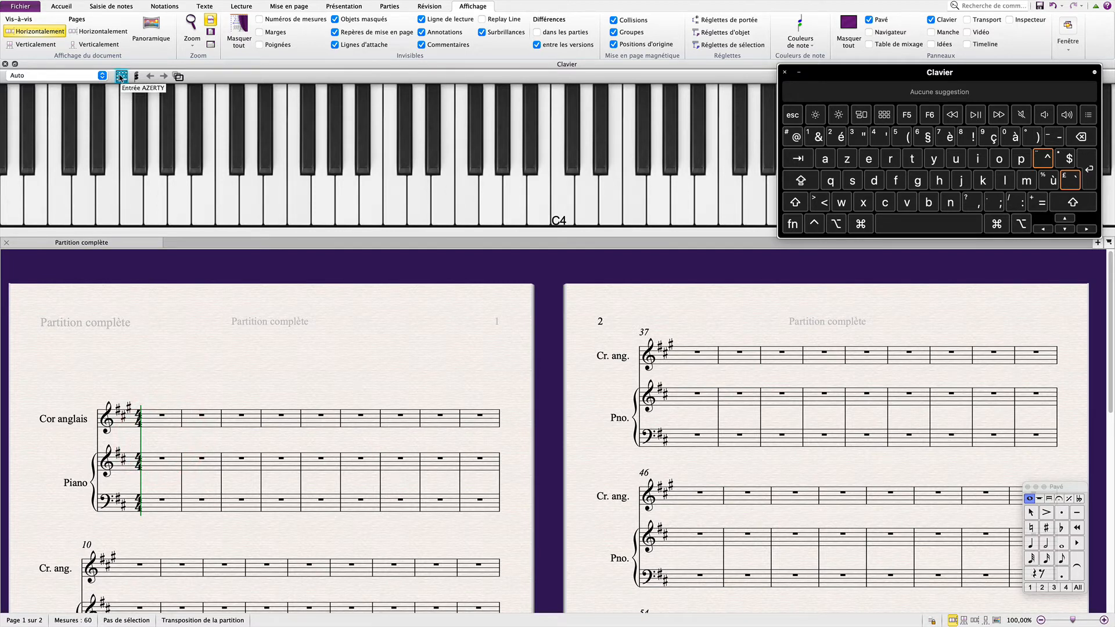
Step: Enable AZERTY input for the piano keyboard and move the on-screen computer keyboard below it
key(alt+shift+q)
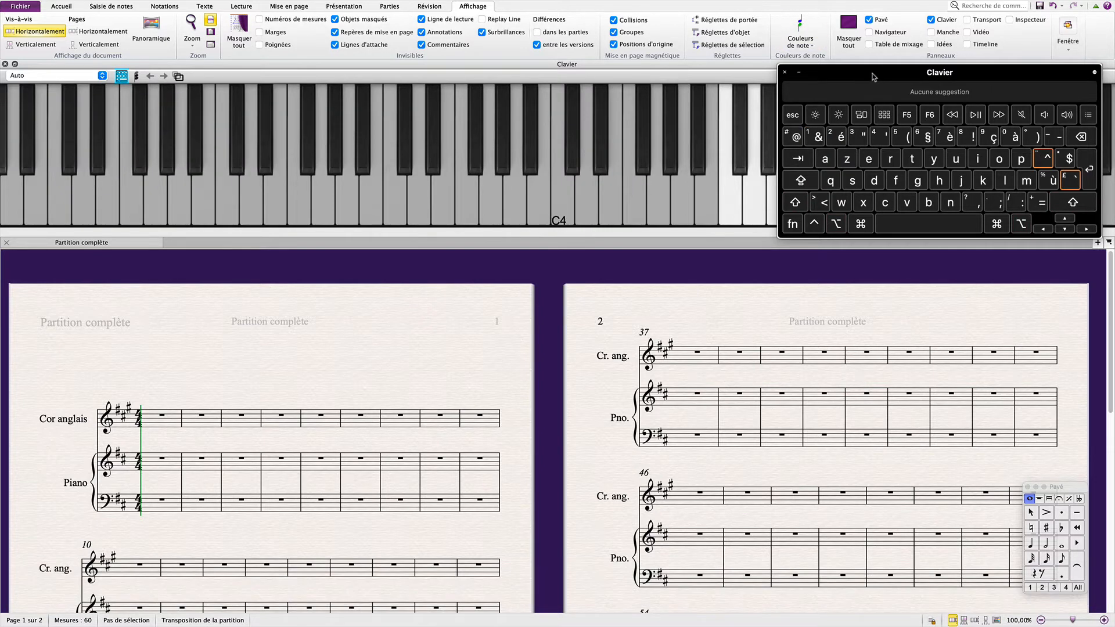
drag(874, 76, 874, 277)
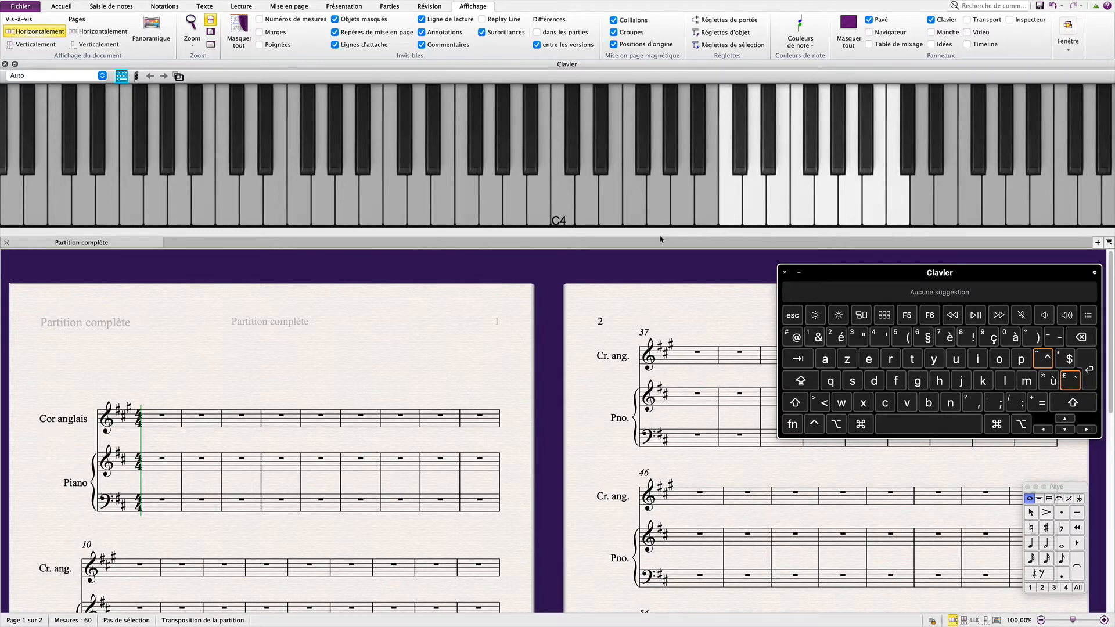
Step: Shift the AZERTY input range down and back up by octaves so that it starts at C4
key(w)
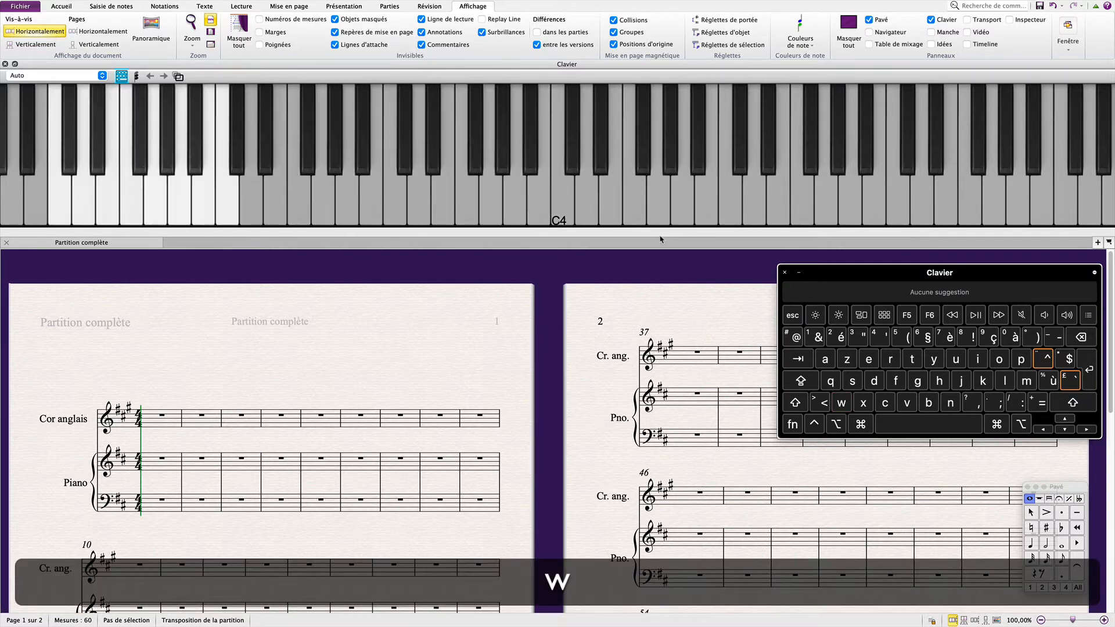
key(x)
key(x)
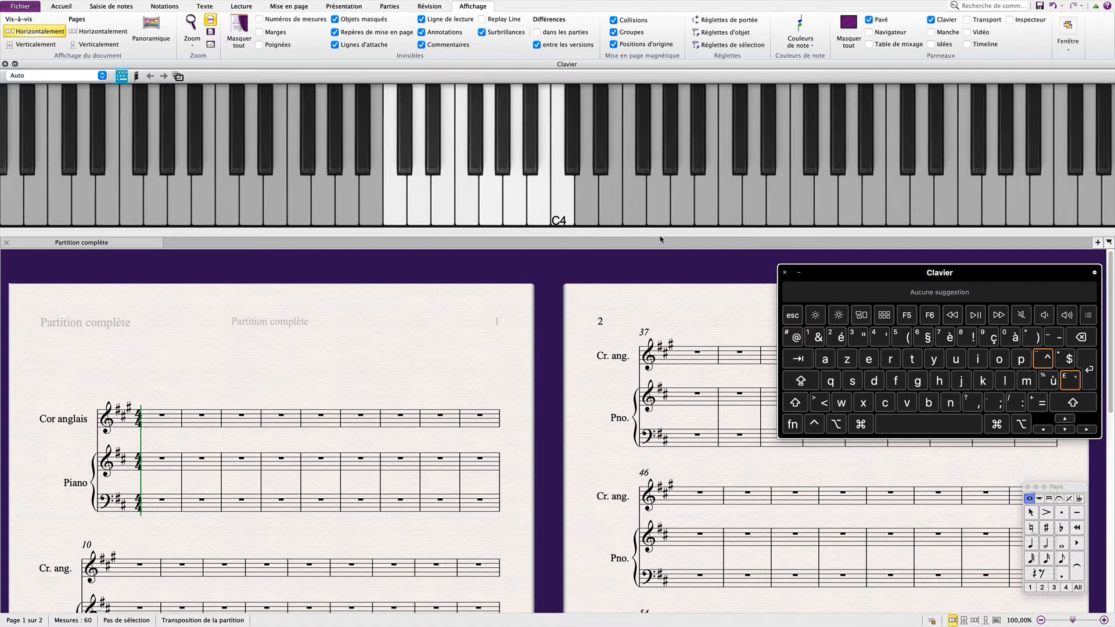
key(x)
key(x)
key(w)
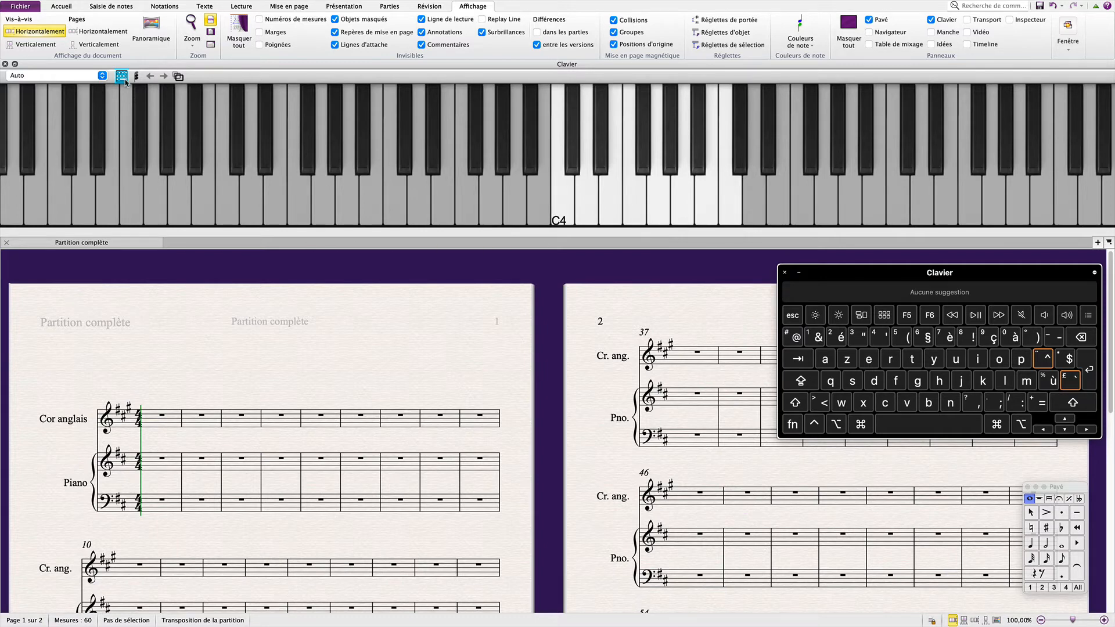
Step: Try entering a C4 quarter note in bar 1 of the upper piano staff through AZERTY input, and undo it
key(alt+shift+q)
click(163, 469)
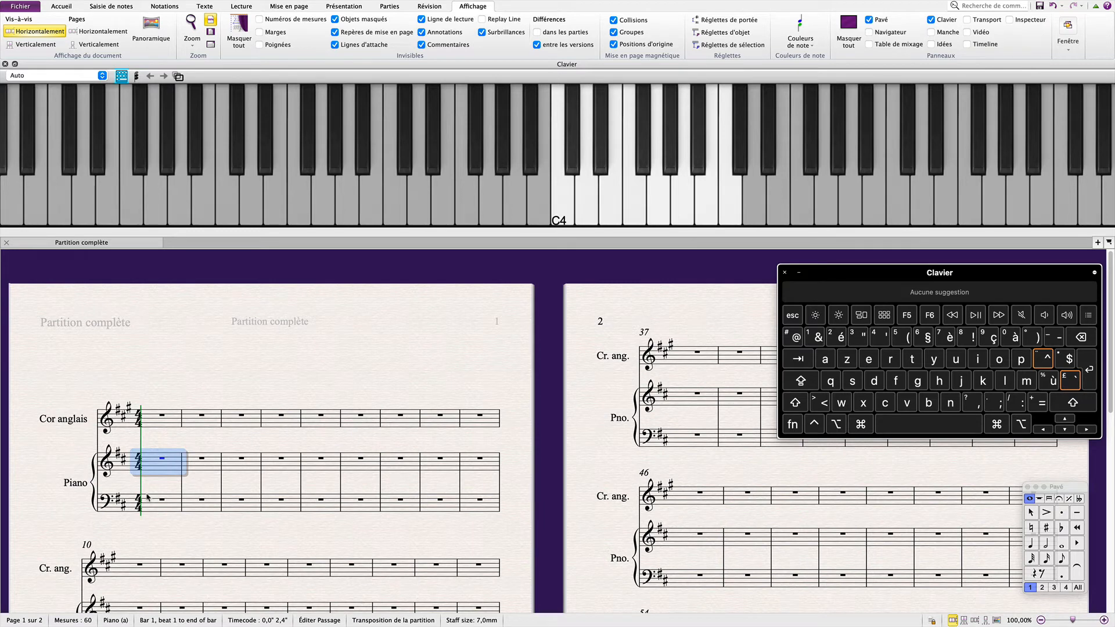
key(n)
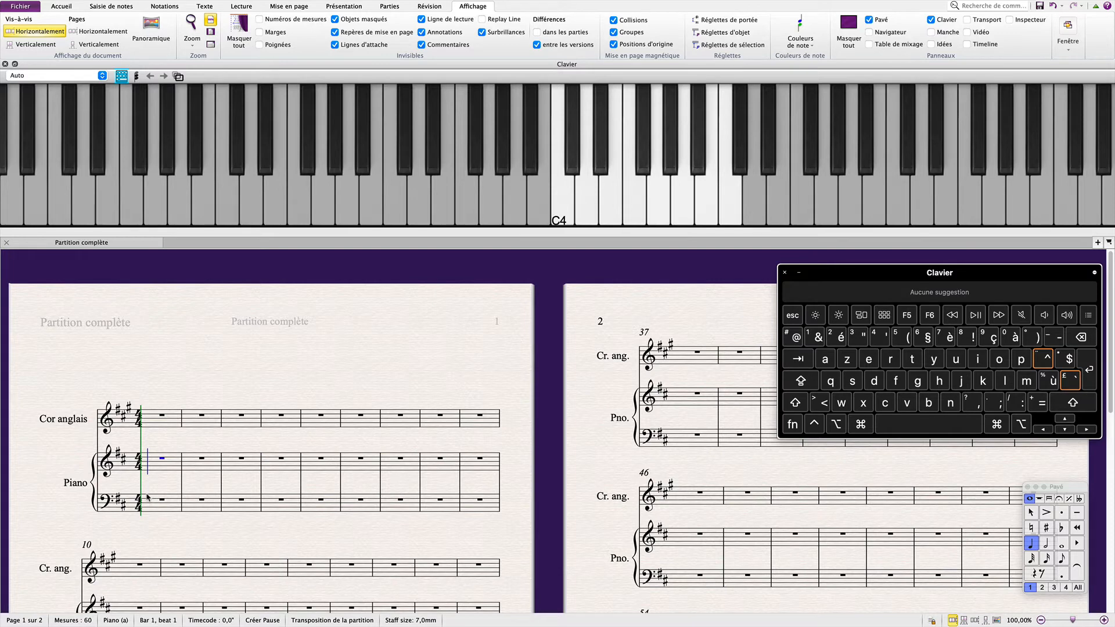
key(3)
triple_click(150, 471)
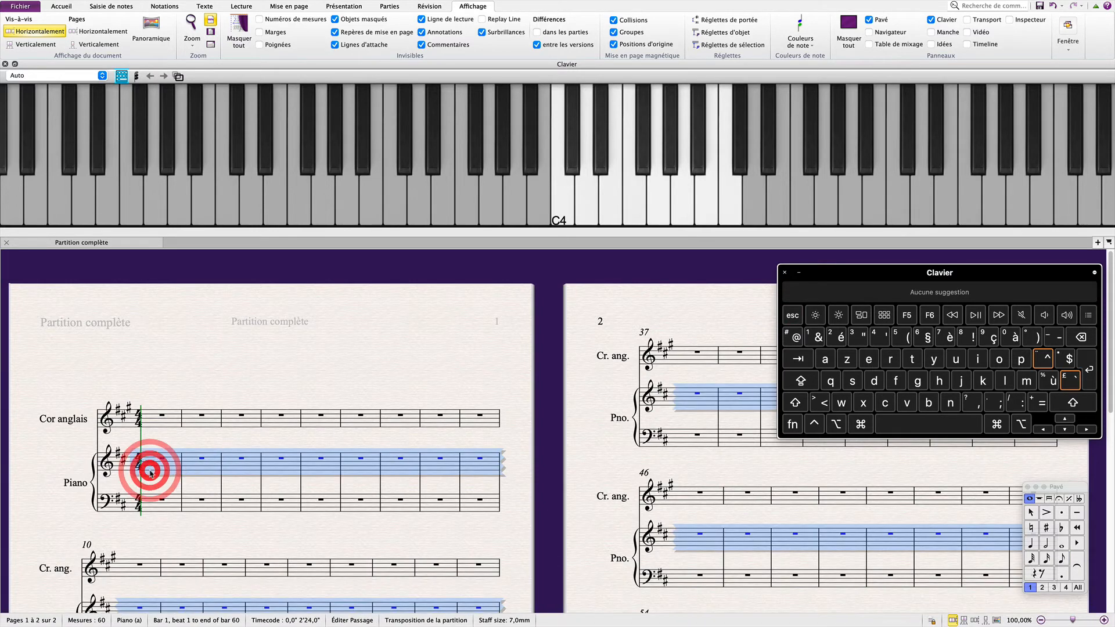
key(super+q)
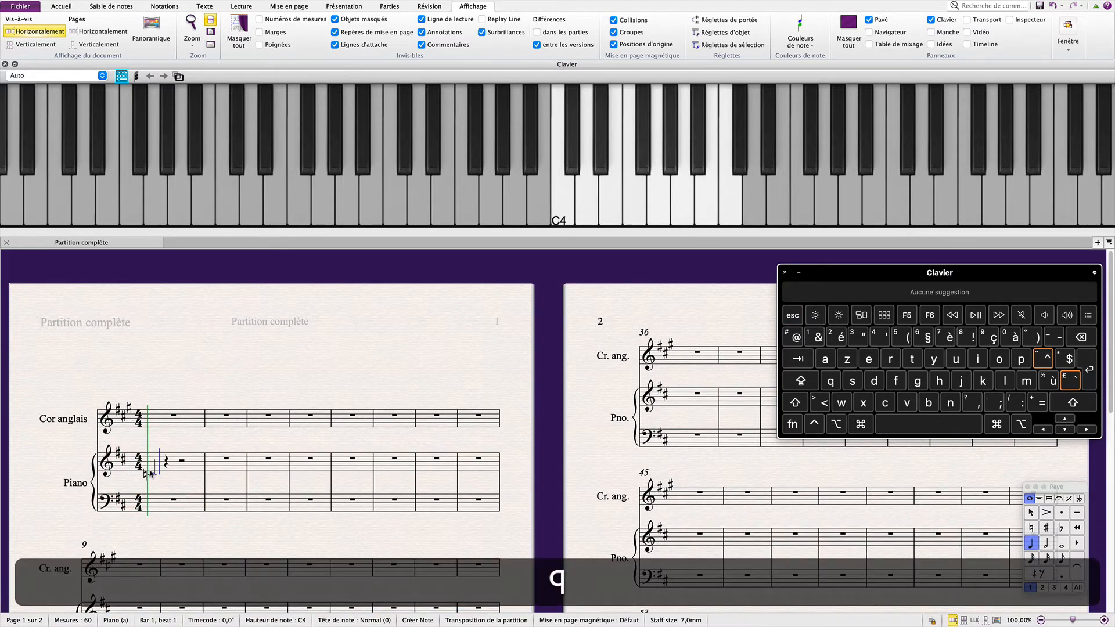
key(super+z)
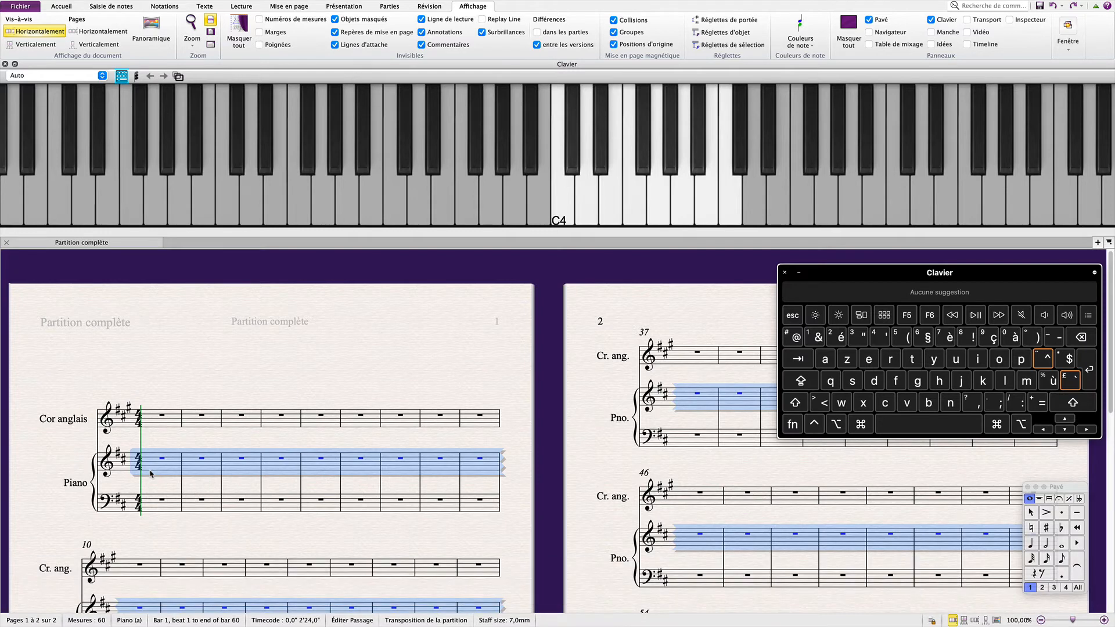
Step: Turn off AZERTY input and change the score's opening key signature to one without sharps or flats in the piano
key(alt+shift+q)
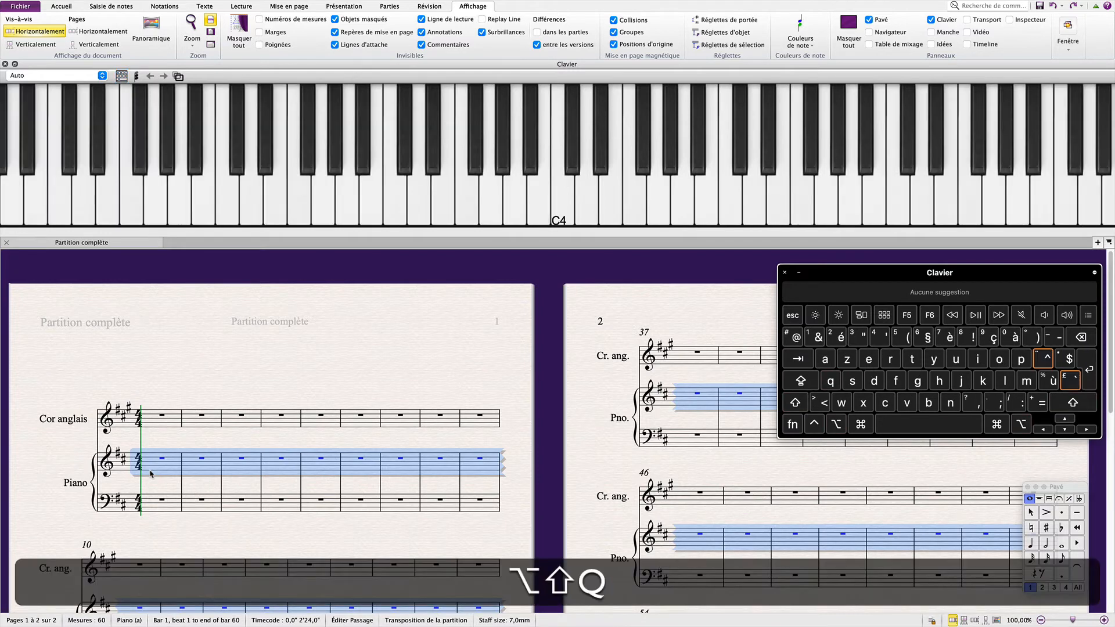
key(q)
key(Escape)
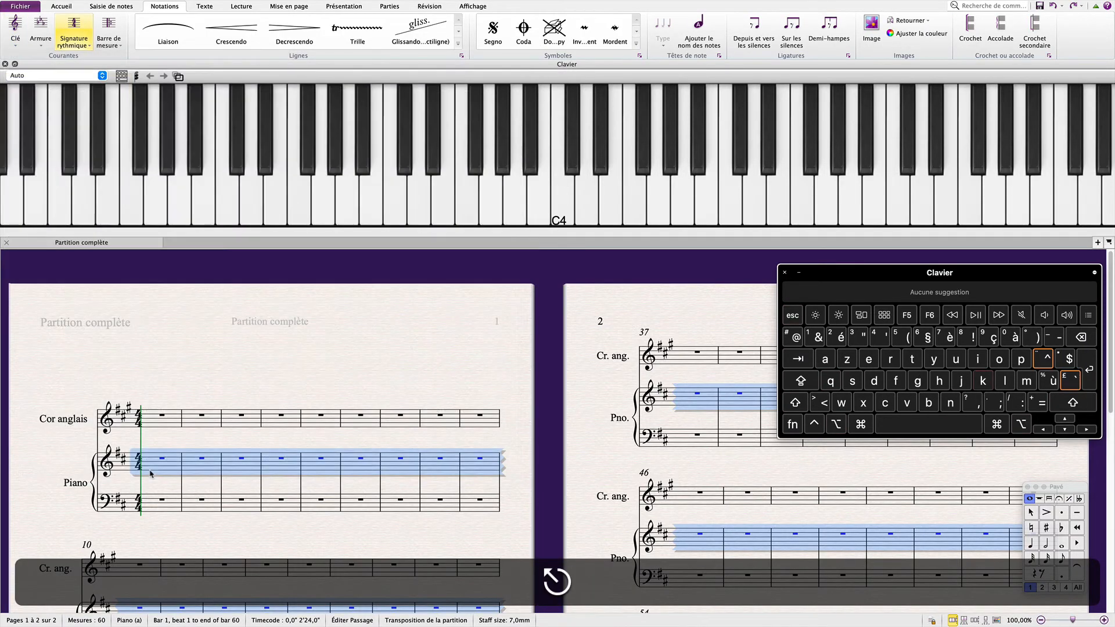
key(k)
click(55, 95)
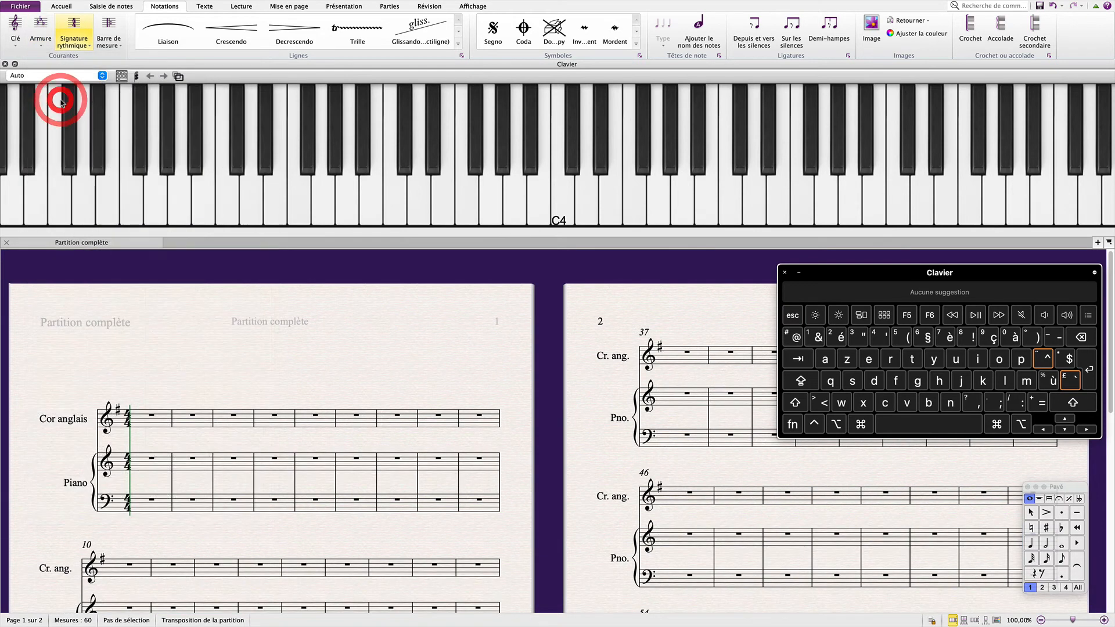
Step: Enter the quarter notes C4, D4, E4, F4 and G4 from bar 1 of the upper piano staff using AZERTY input
click(152, 453)
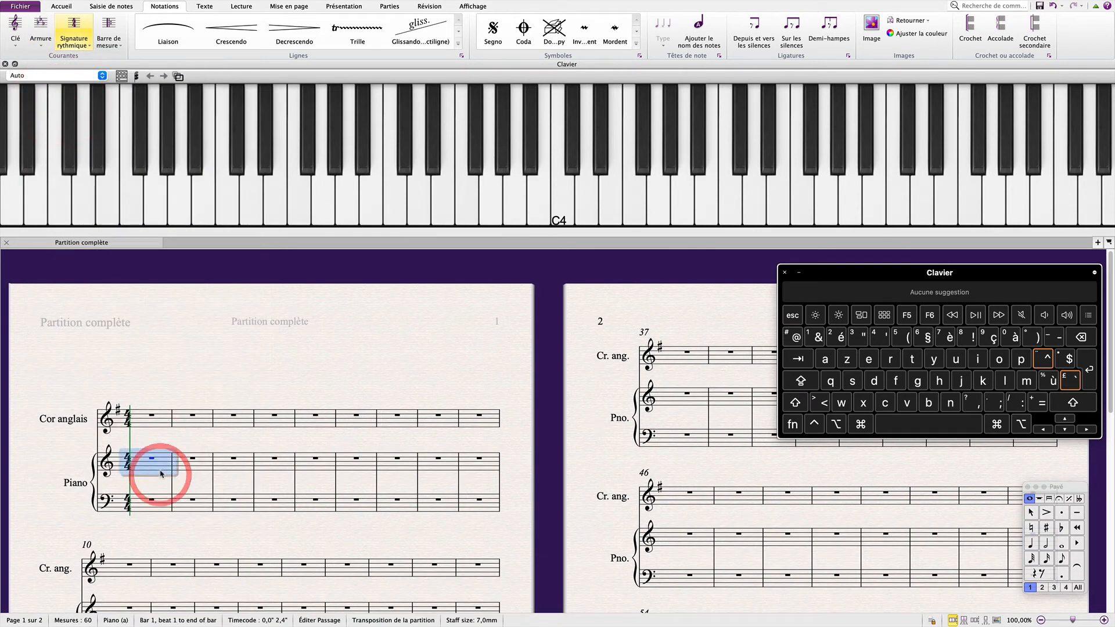
key(n)
key(alt+shift+n)
key(alt+shift+q)
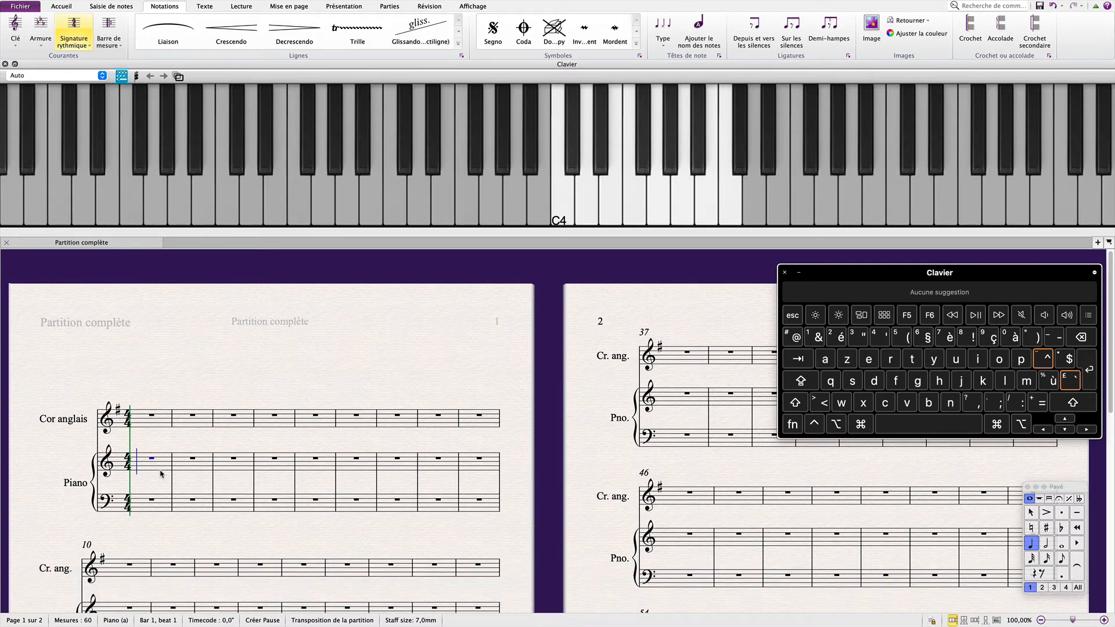
key(q)
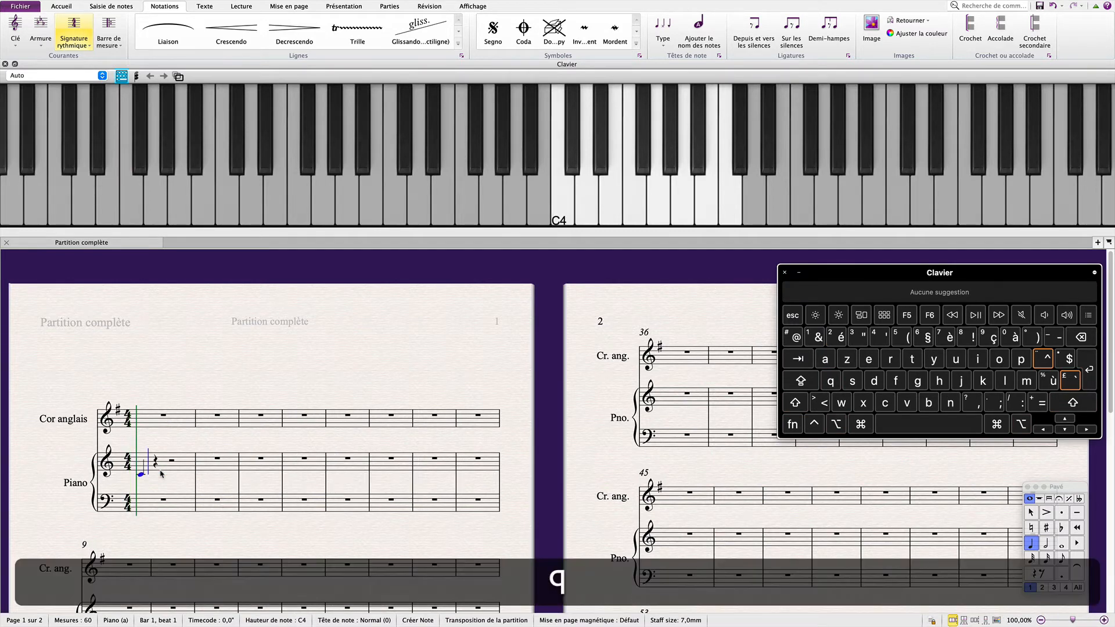
key(s)
key(d)
key(f)
key(g)
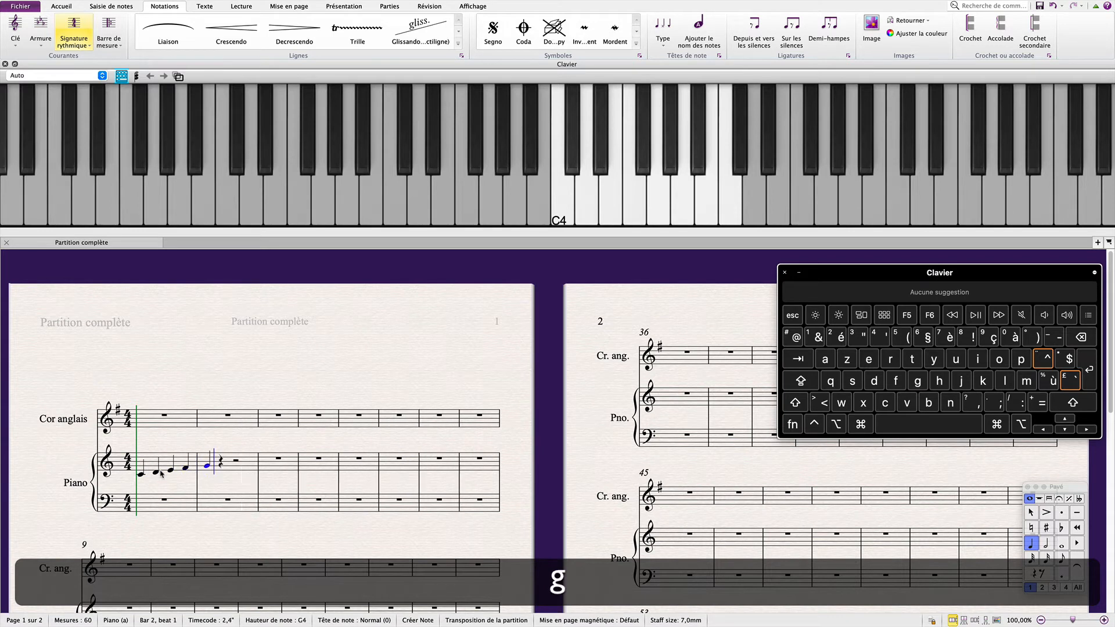
Step: Complete bar 2 of the upper piano staff with the quarter notes A4, B4 and C5 using AZERTY input
key(h)
key(j)
key(k)
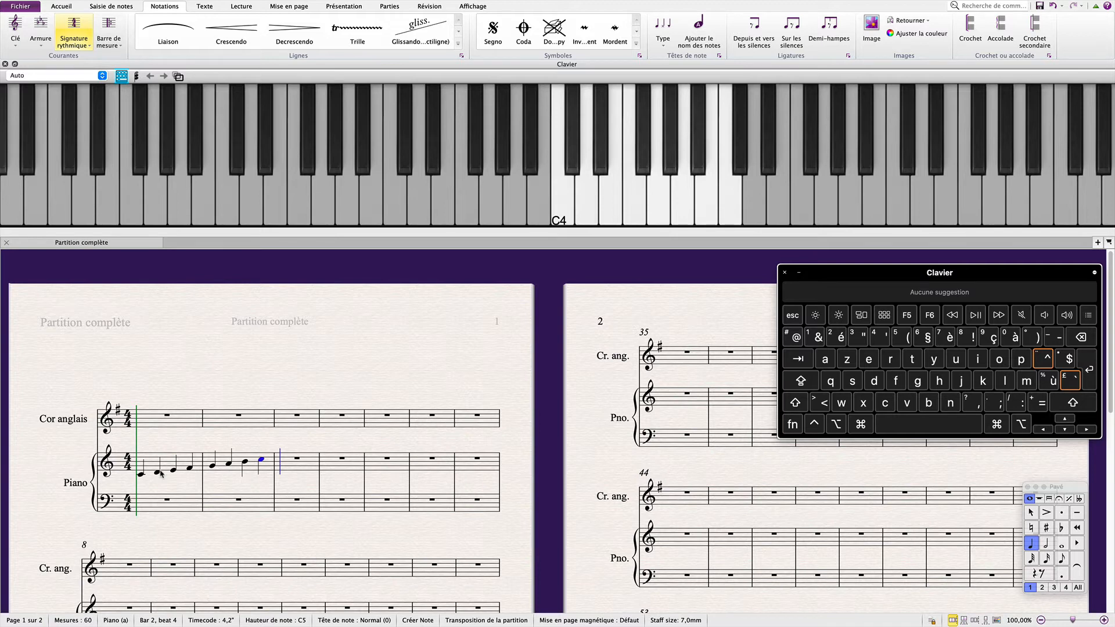
Step: Shift the input range down an octave and enter quarter notes C#3, D#3, F#3, G#3 and A#3 from bar 3, respelling flats as sharps
key(w)
key(z)
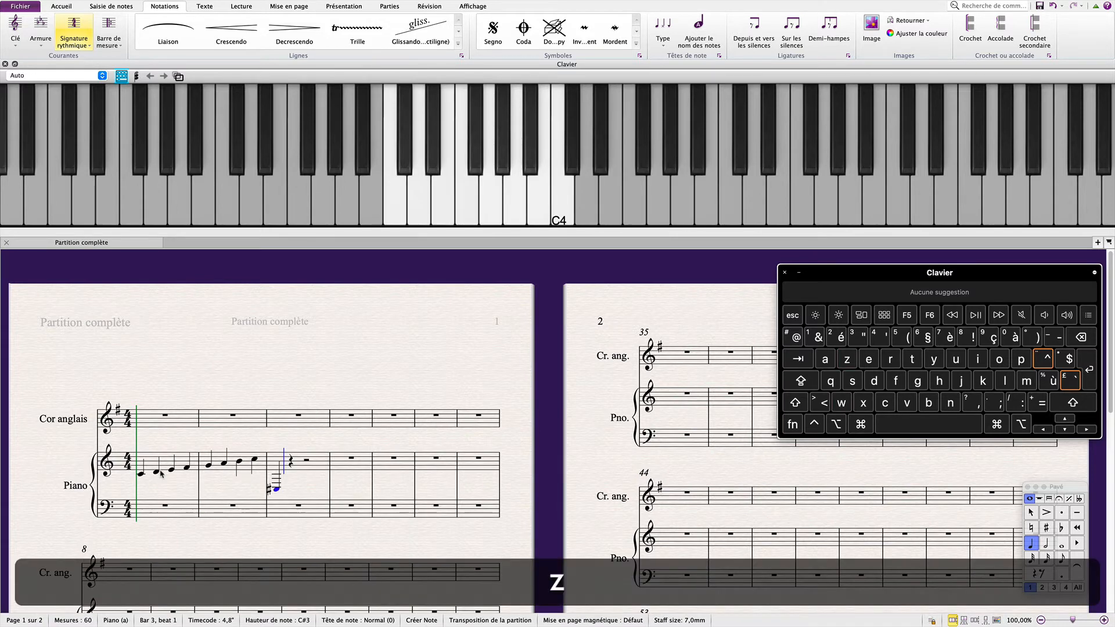
key(e)
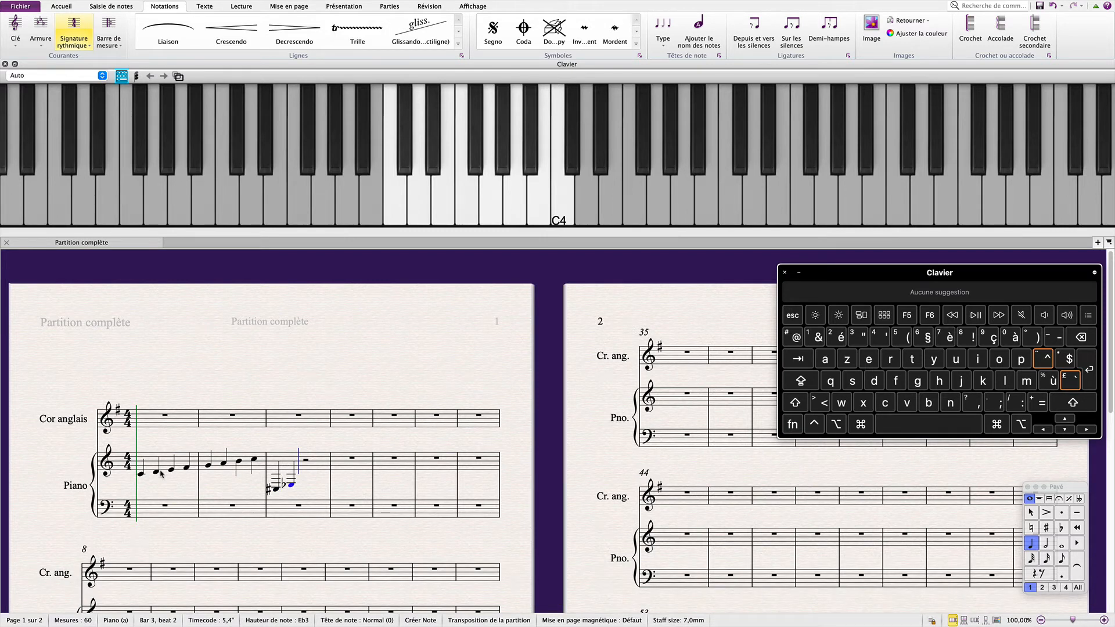
key(Return)
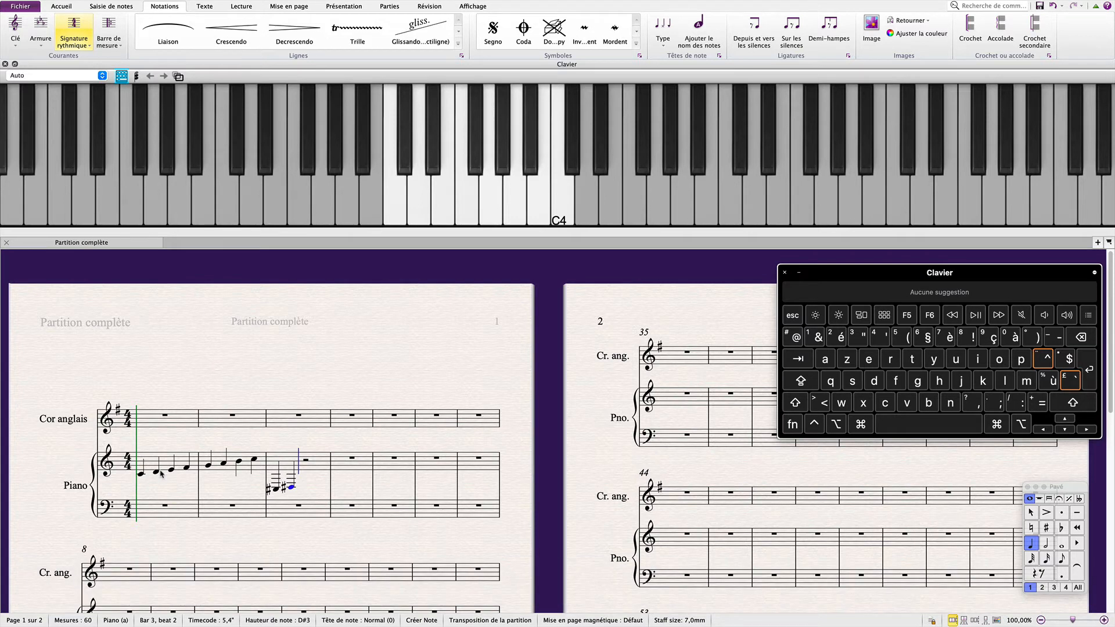
key(t)
key(y)
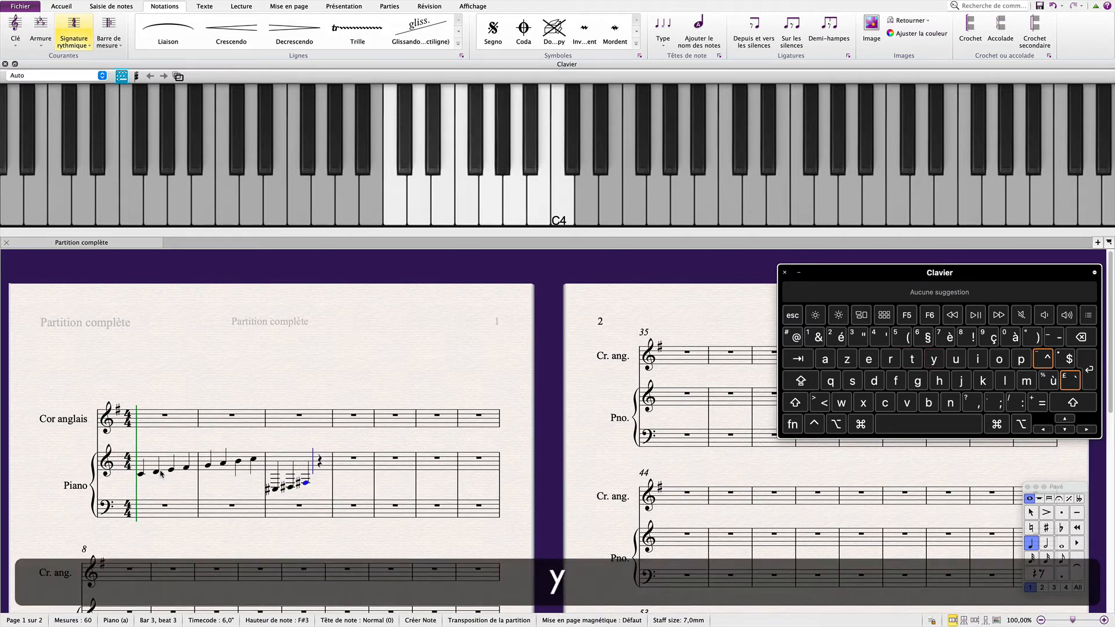
key(u)
key(Return)
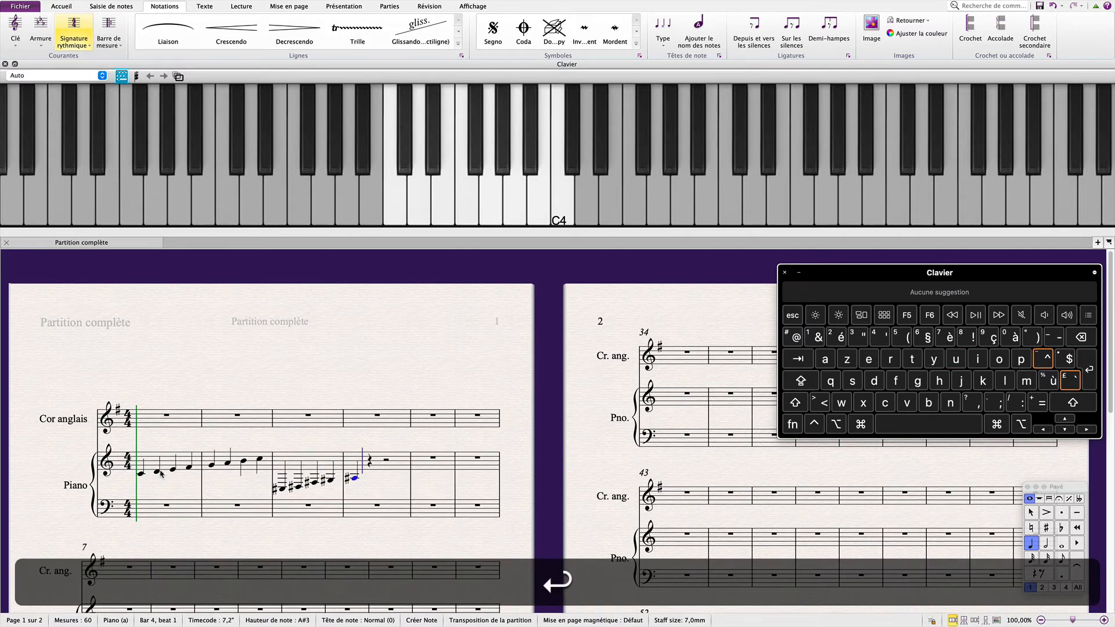
Step: Raise the notes from bar 3 through beat 1 of bar 4 by an octave, and select the half rest in bar 4
key(shift+super+Left)
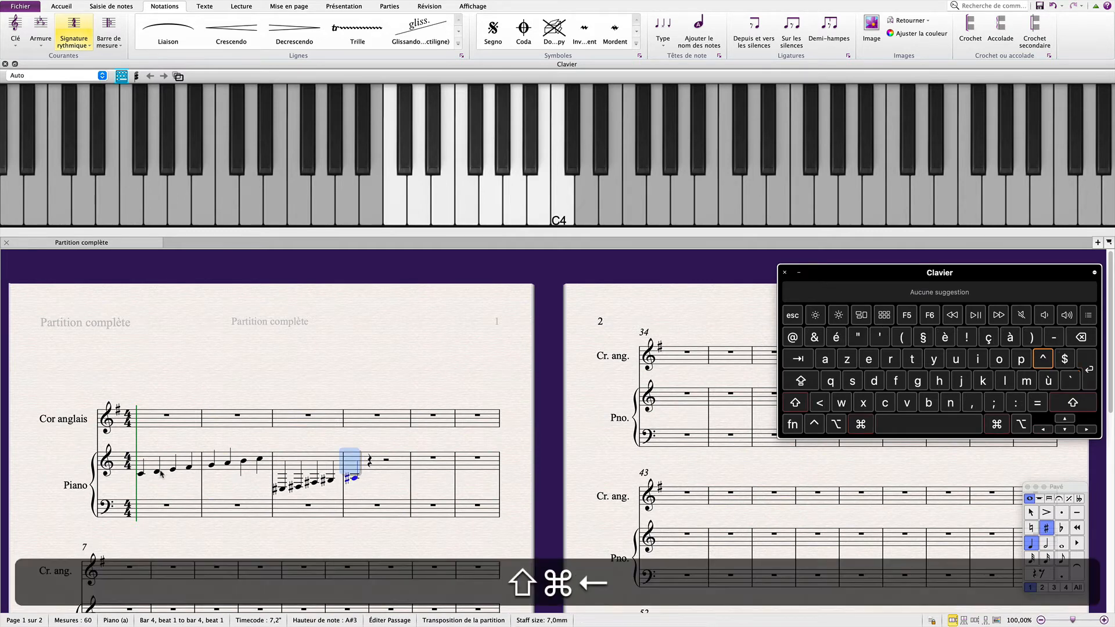
key(shift+super+Up)
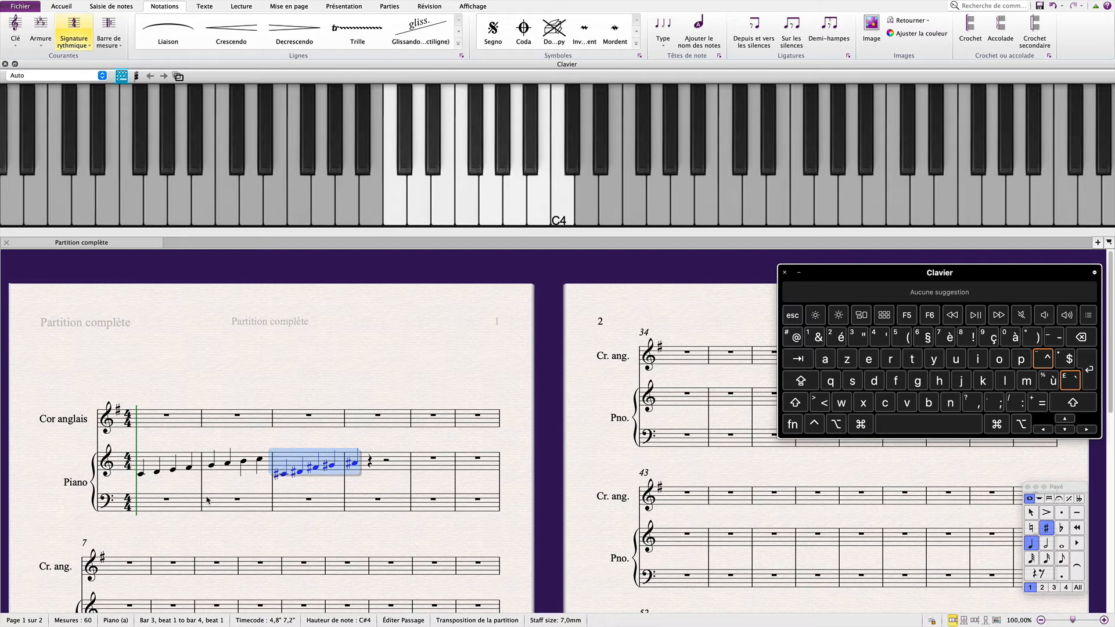
click(387, 462)
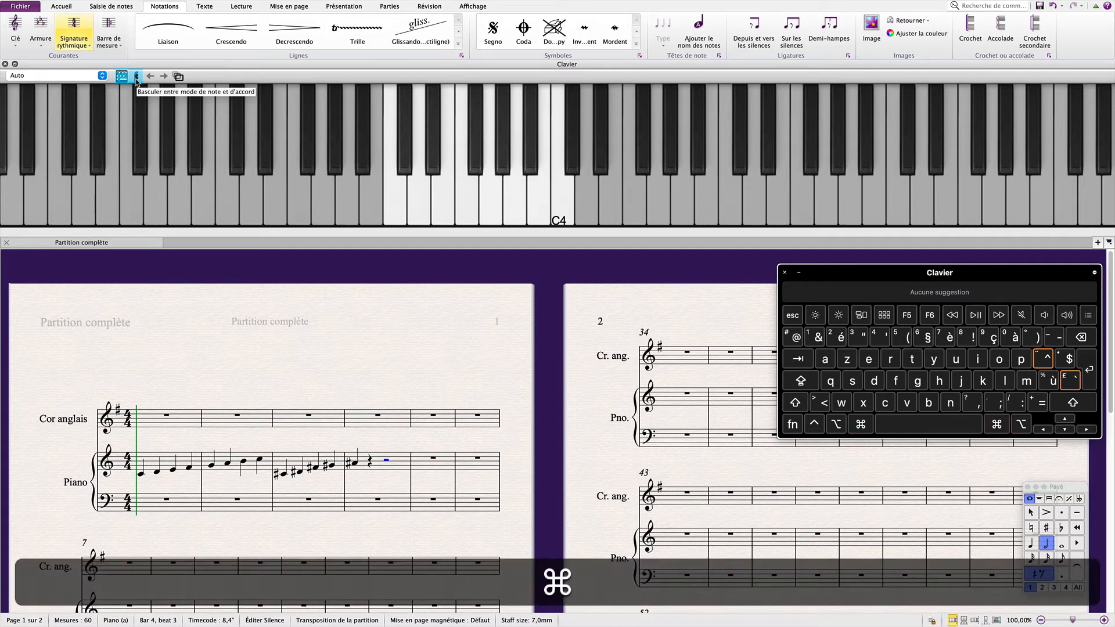
Step: Assign the shortcut Shift+Q to the Mode d'accord function of the Fenêtre de clavier category and save the preferences
click(32, 7)
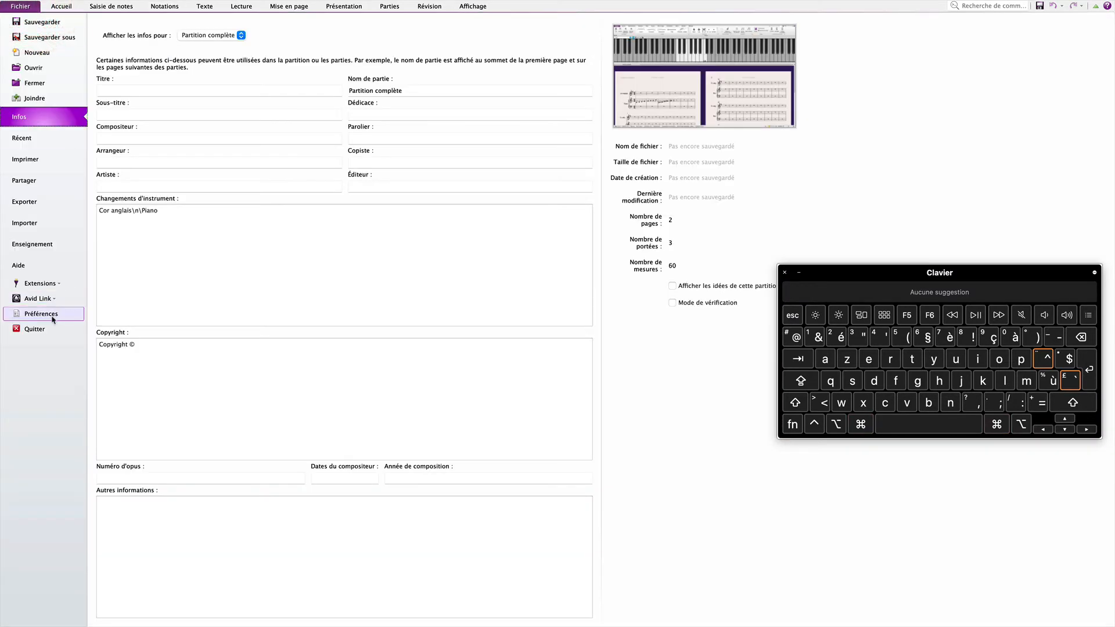
click(51, 315)
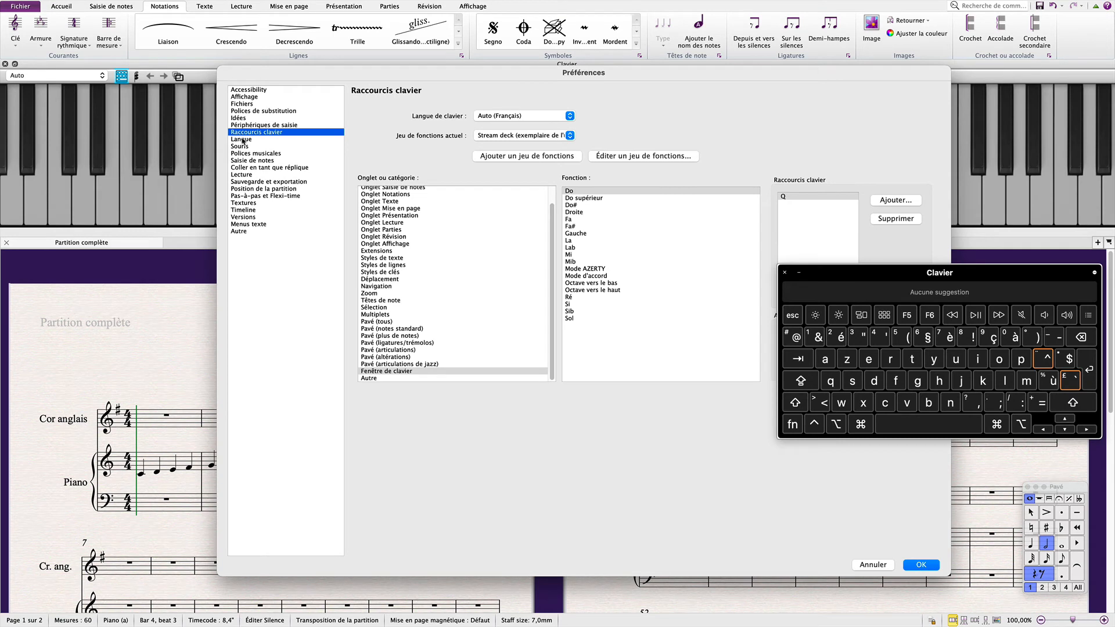
click(391, 371)
click(785, 273)
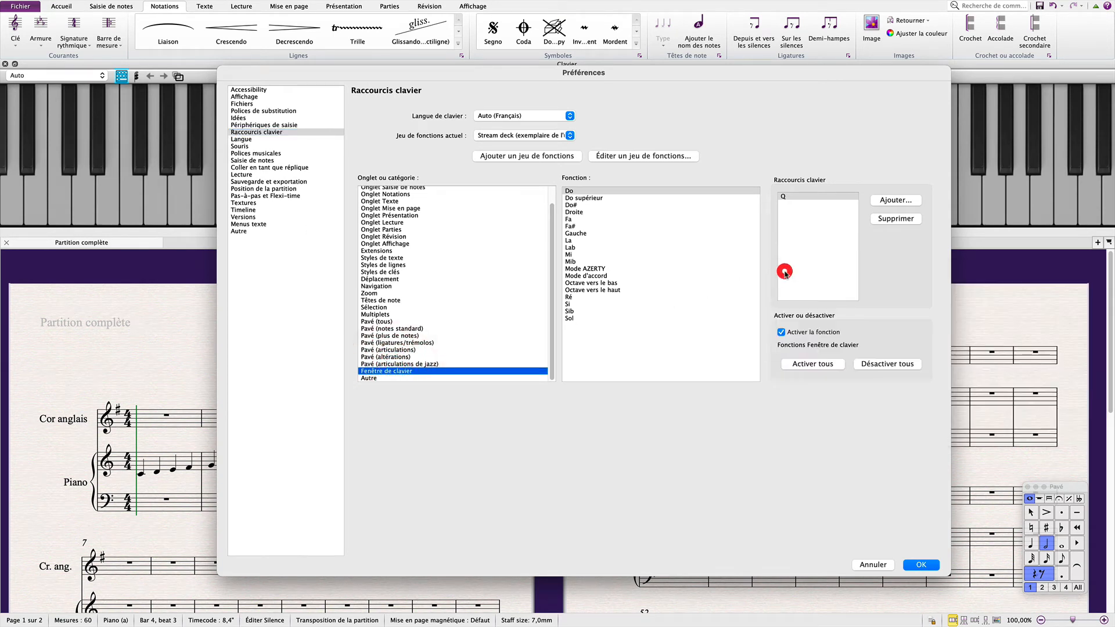
click(440, 371)
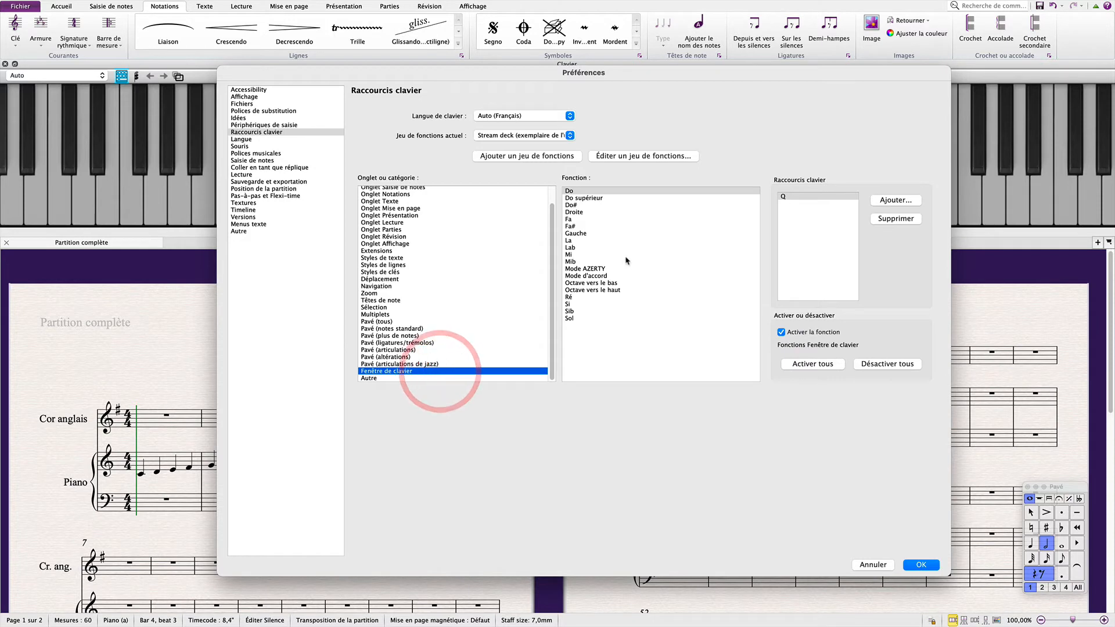
click(592, 277)
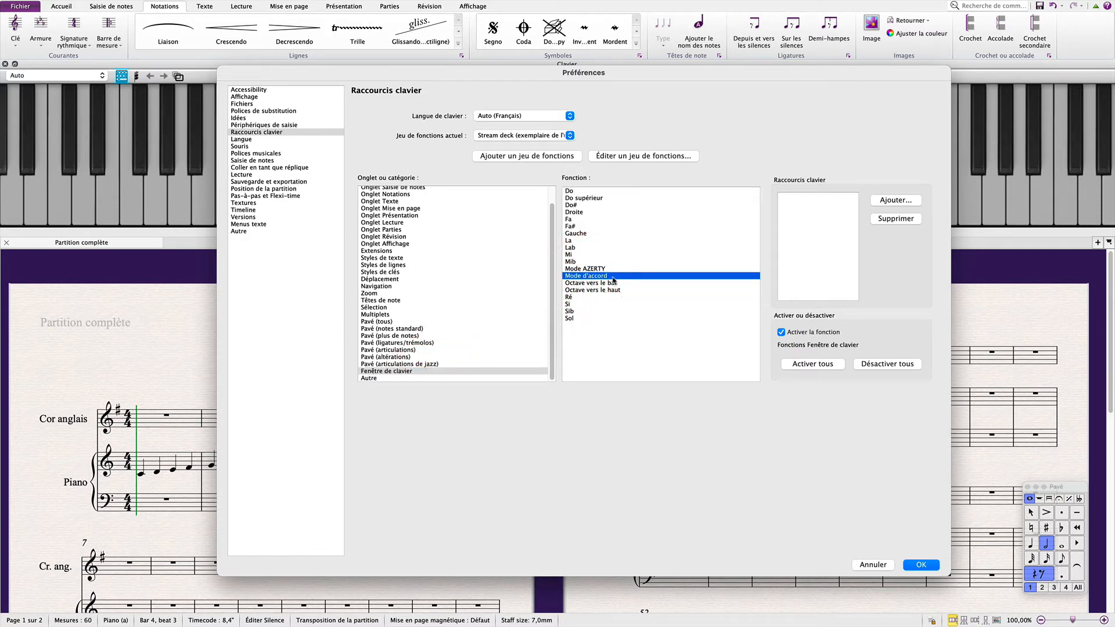
click(883, 201)
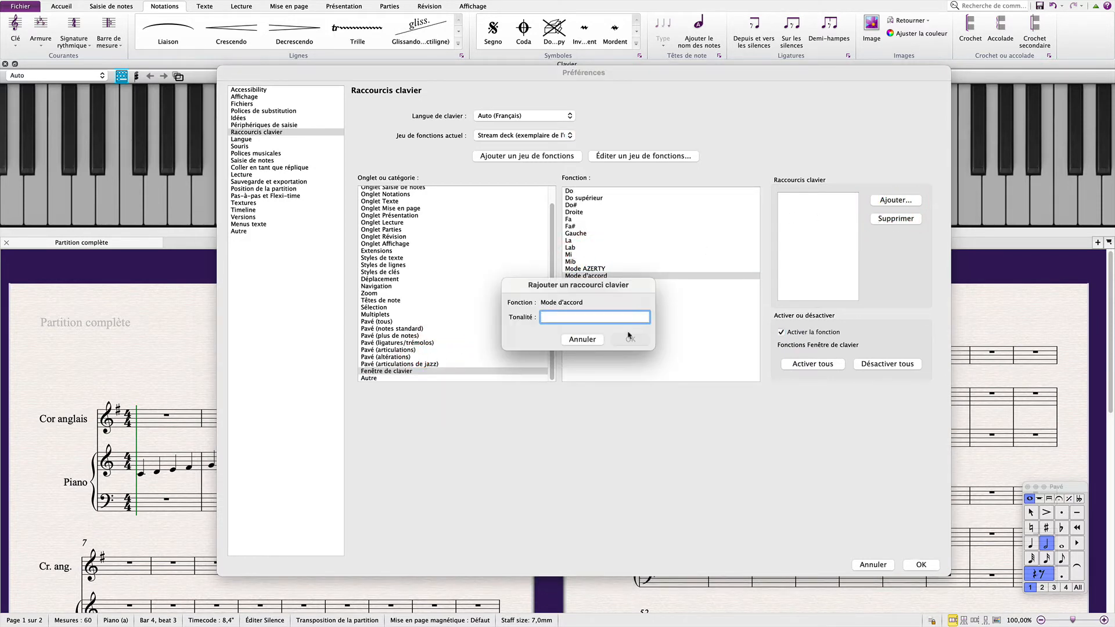
key(shift+q)
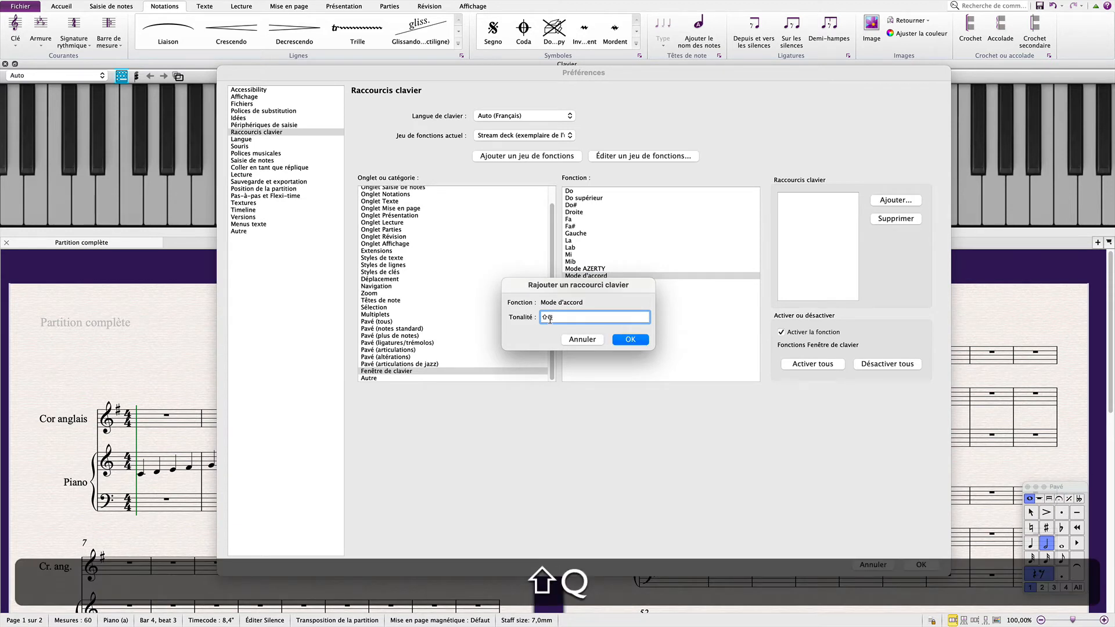
click(629, 342)
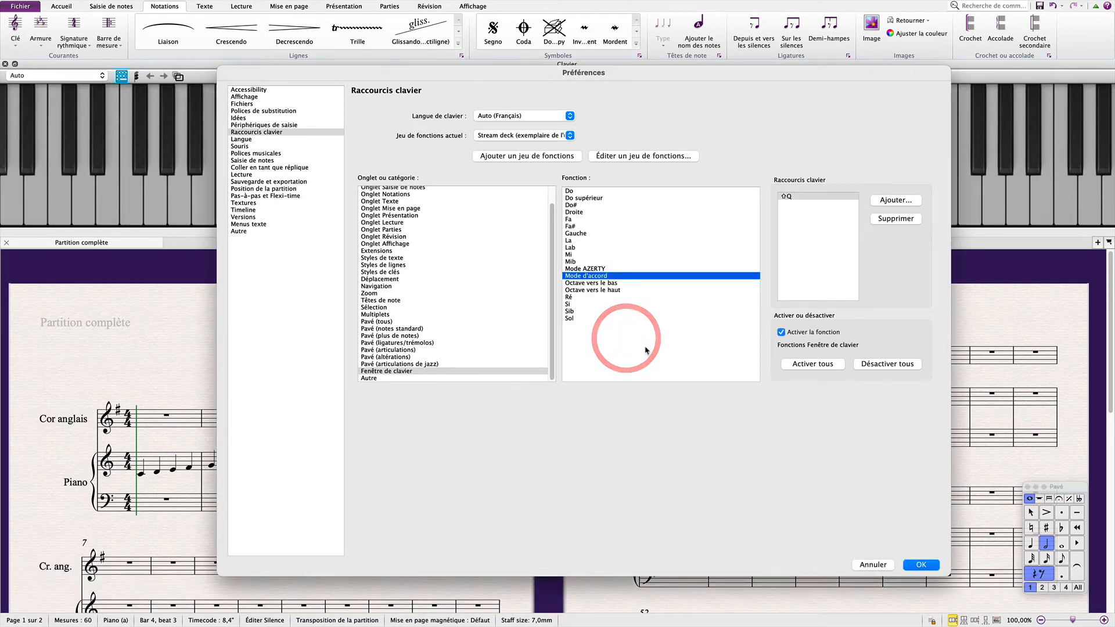
click(921, 565)
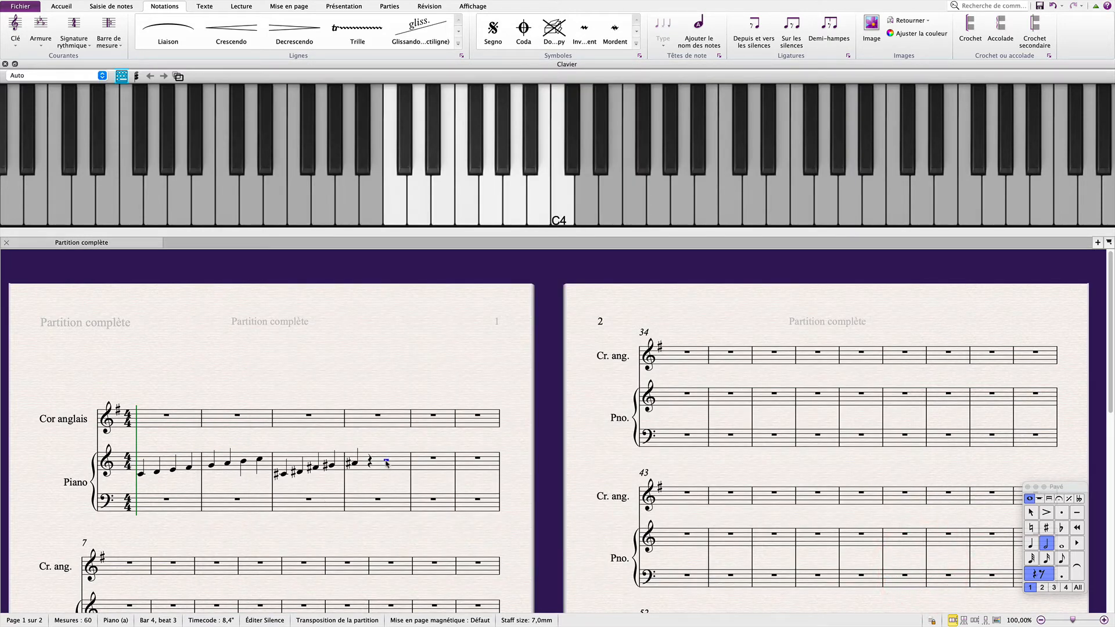
Step: Start note input at the half rest in bar 4 with the eighth-note value and turn on chord mode
key(n)
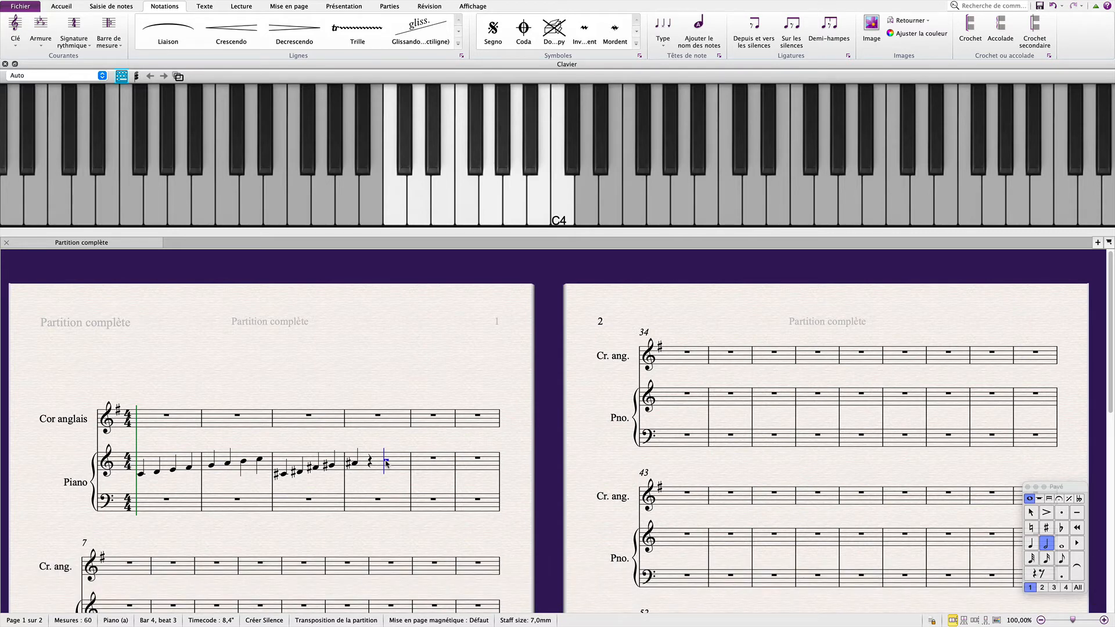
key(3)
key(shift)
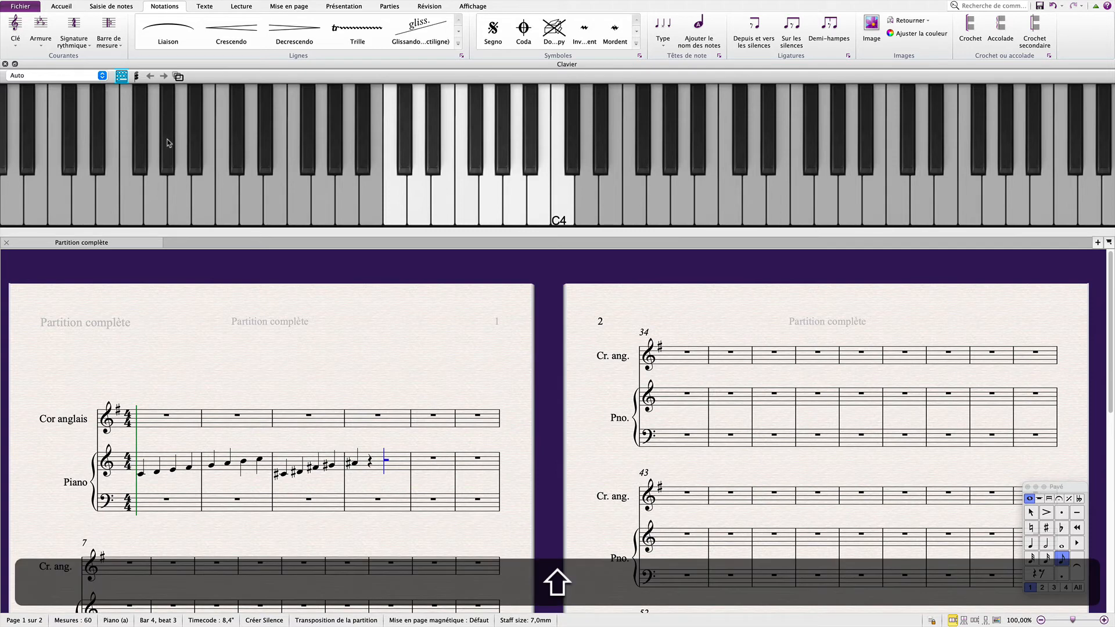
key(shift+q)
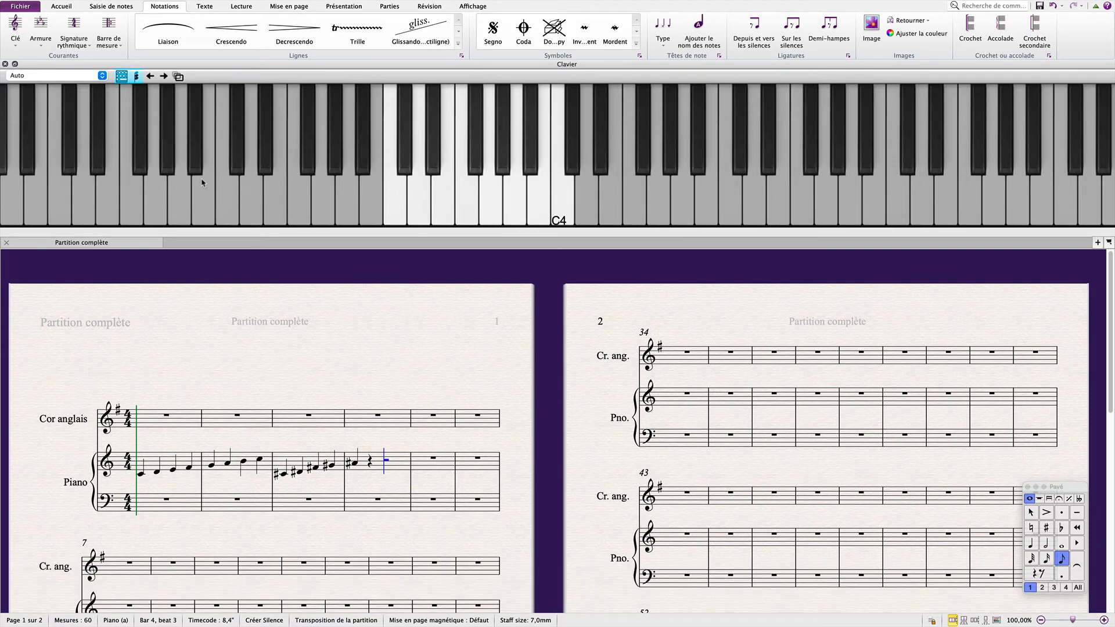
Step: Try entering a chord with C3 and E3 on beat 3 of bar 4, and undo it
key(q)
key(d)
key(f)
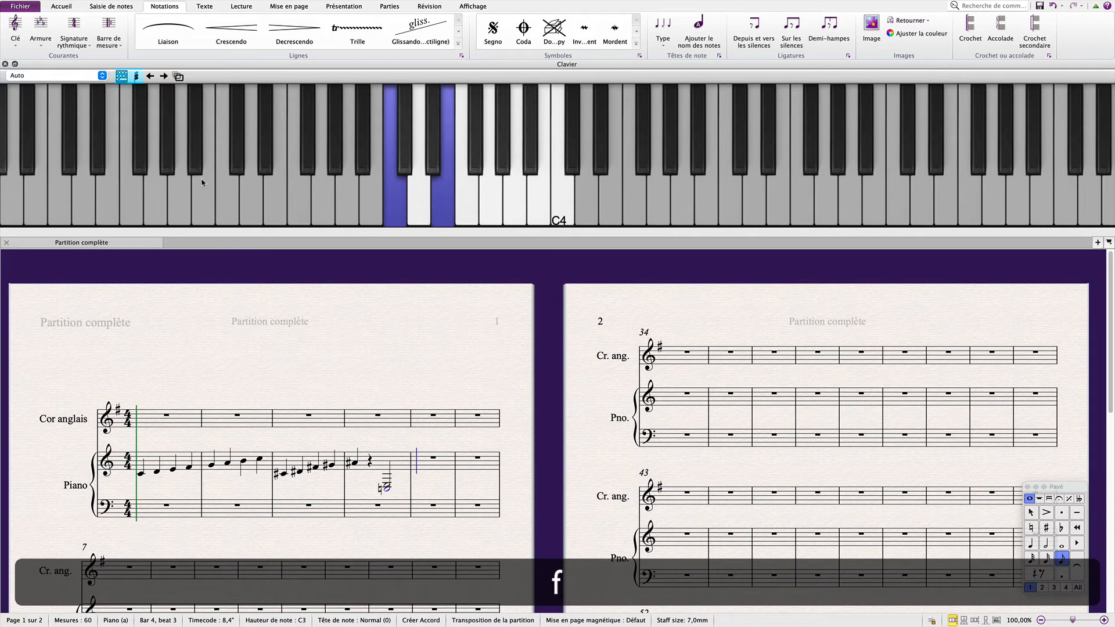
key(super+z)
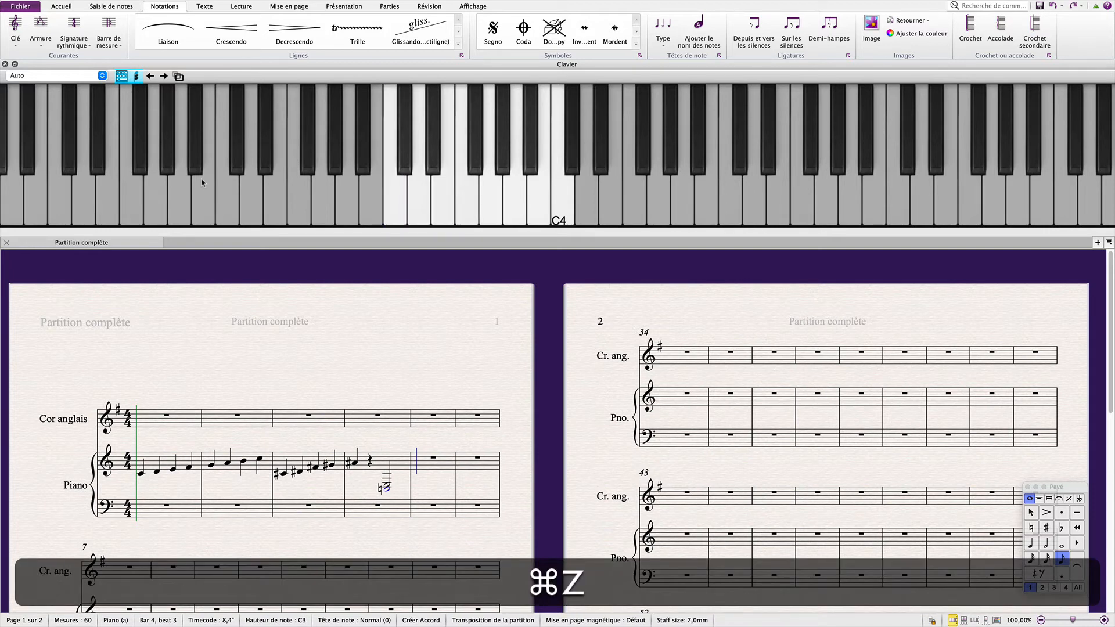
key(super+z)
Step: Shift the input range up an octave and build the chord C4, E4, G4, B4, D5 and F#5 on beat 3 of bar 4
key(super+x)
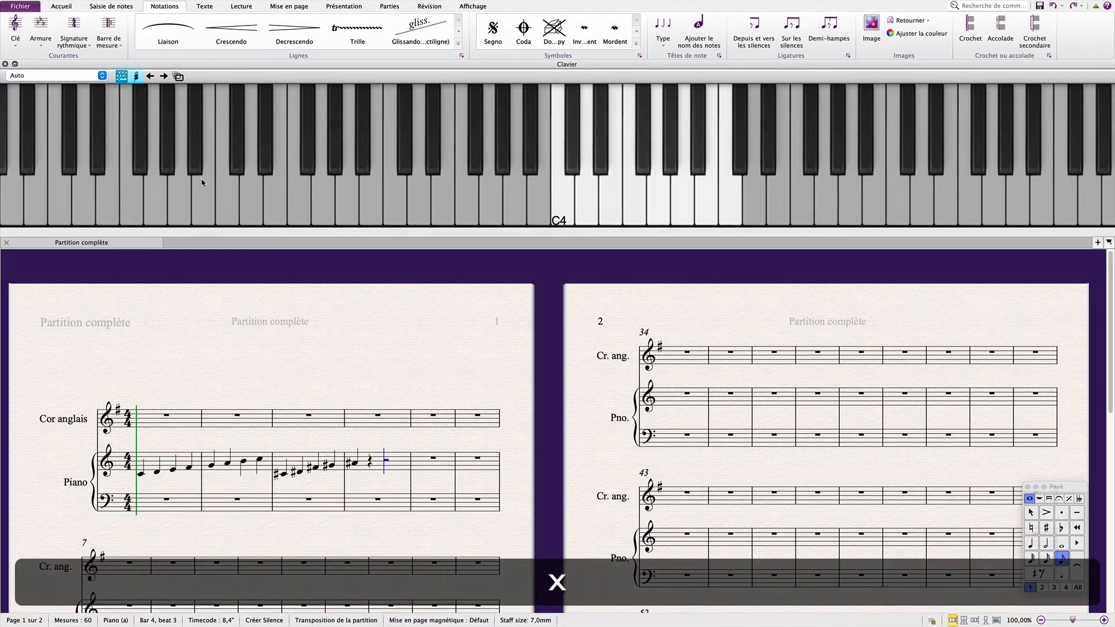
key(q)
key(q)
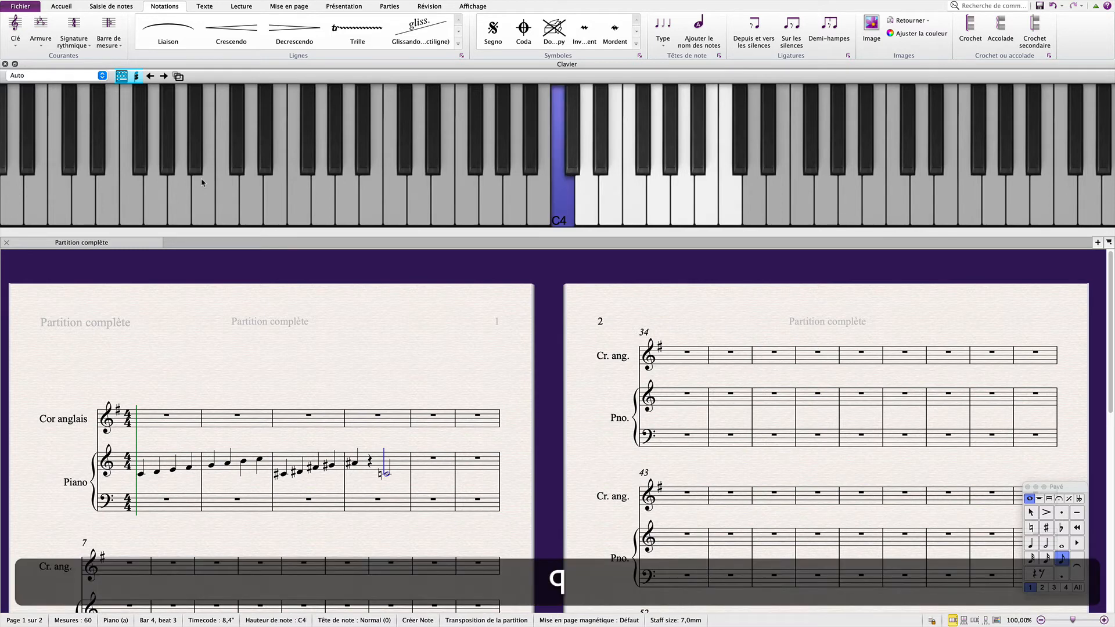
key(d)
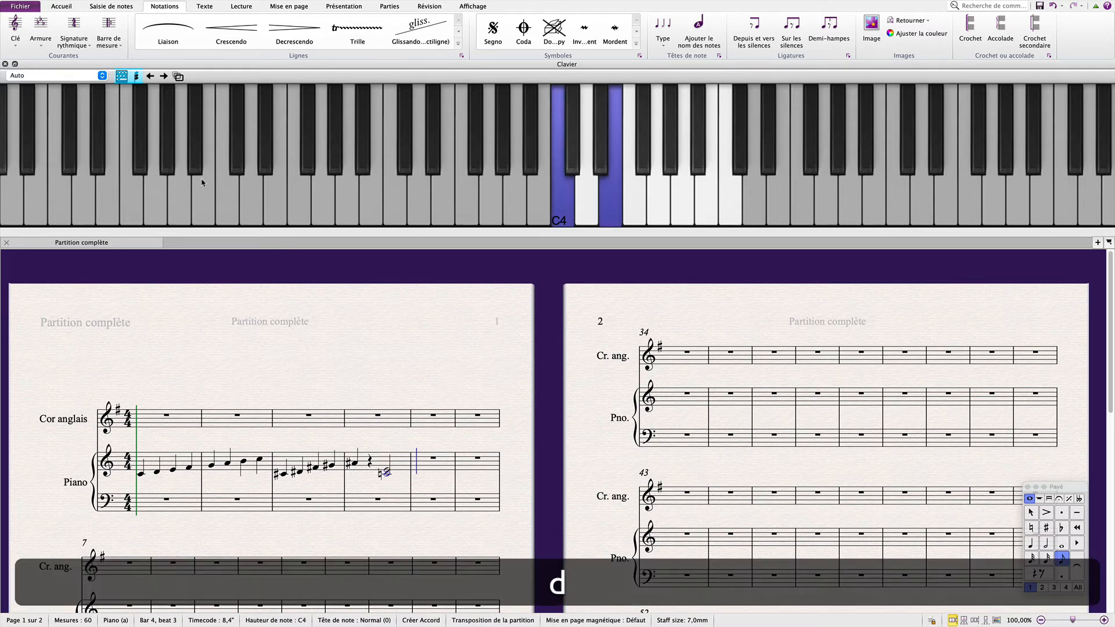
key(g)
key(j)
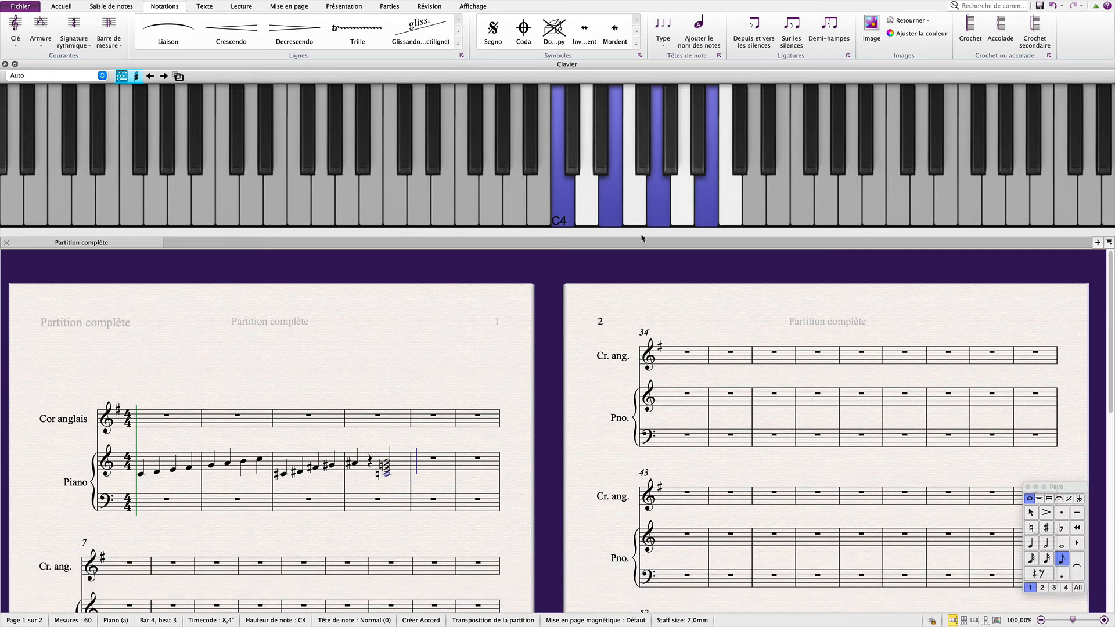
click(751, 213)
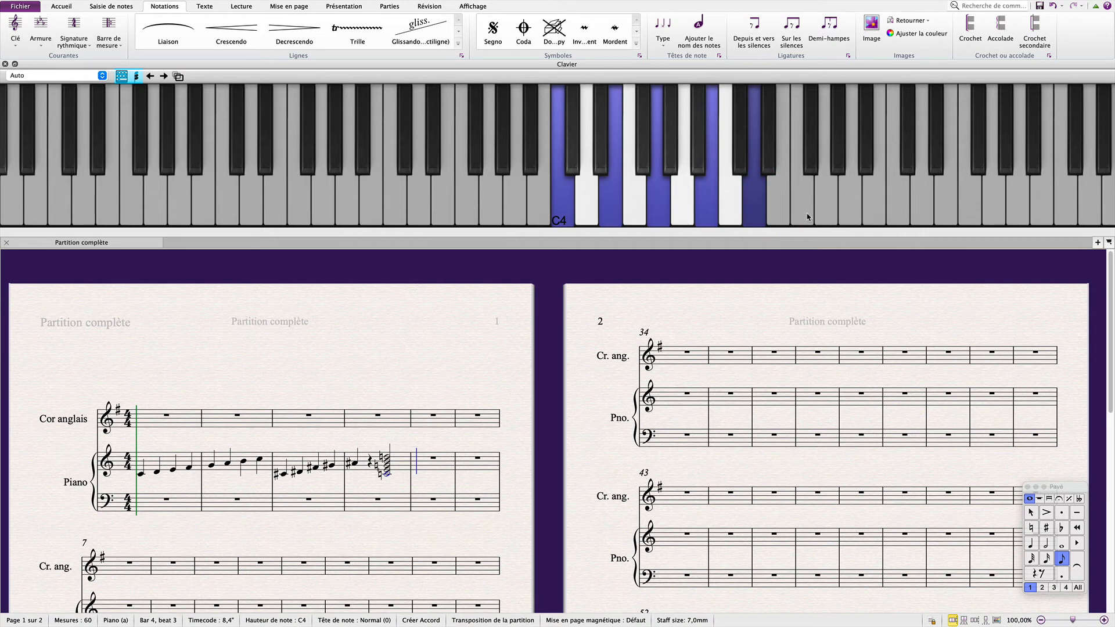
click(811, 161)
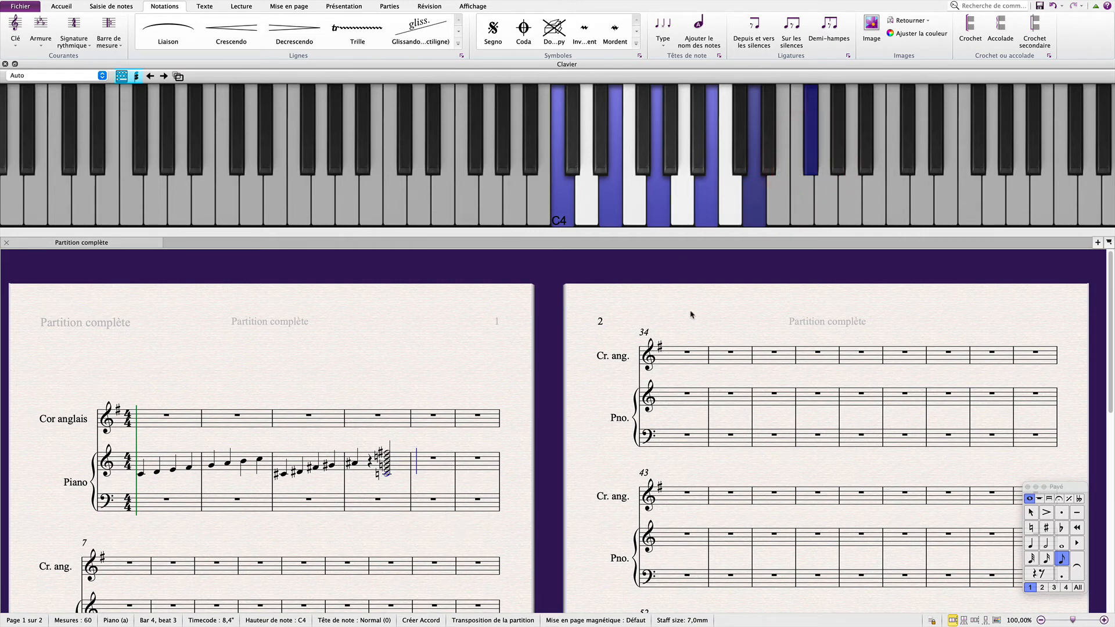
click(466, 444)
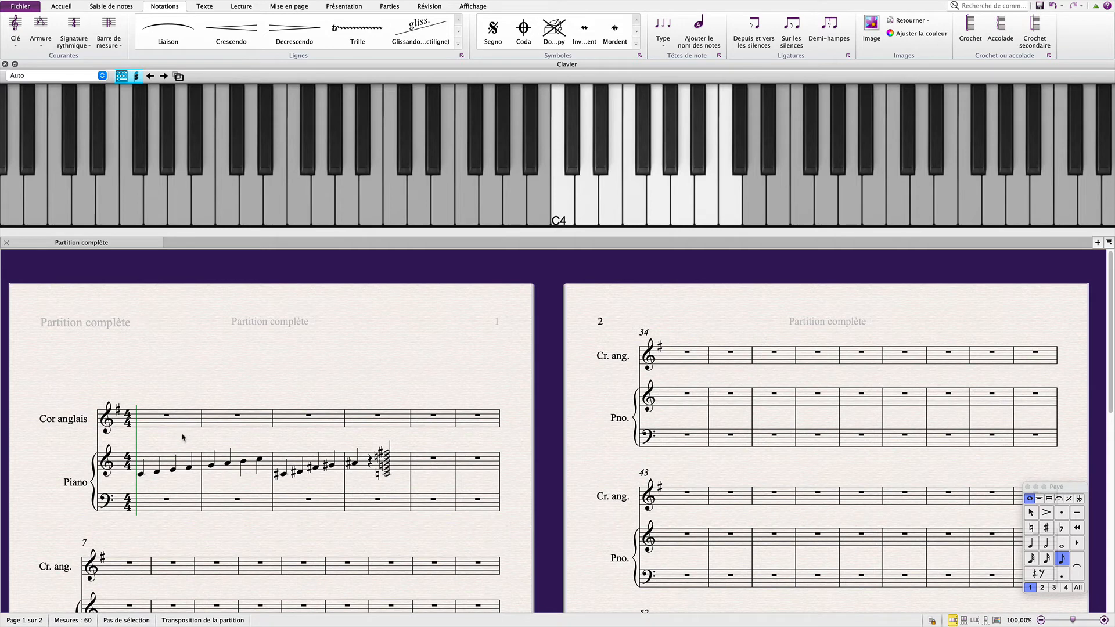
Step: Check the available input pitch options for note entry and keep Réelles
click(126, 7)
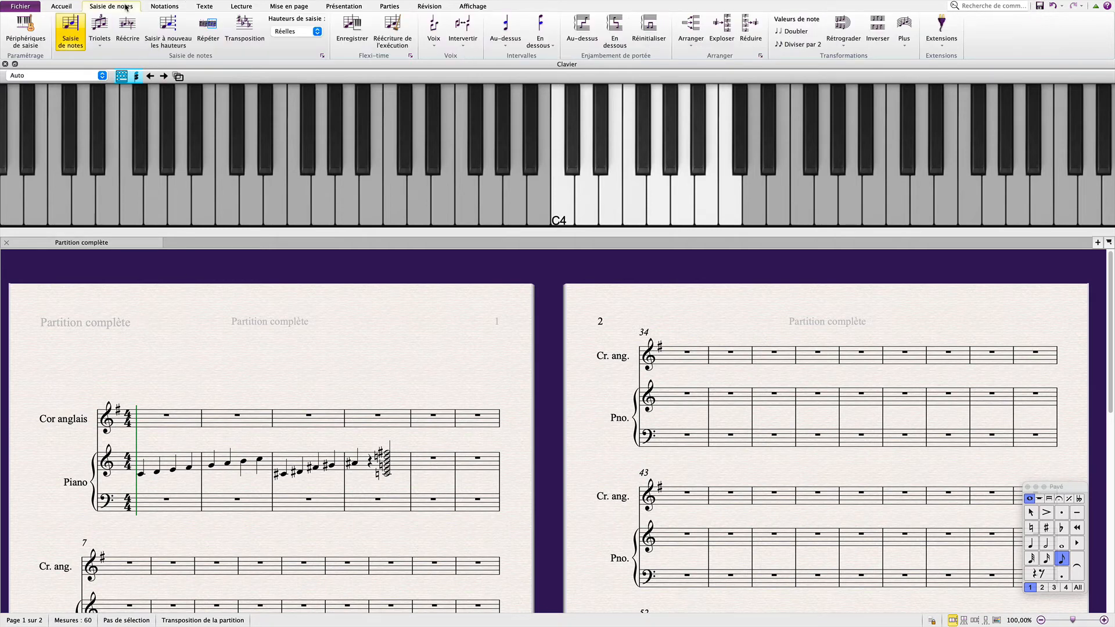
click(302, 31)
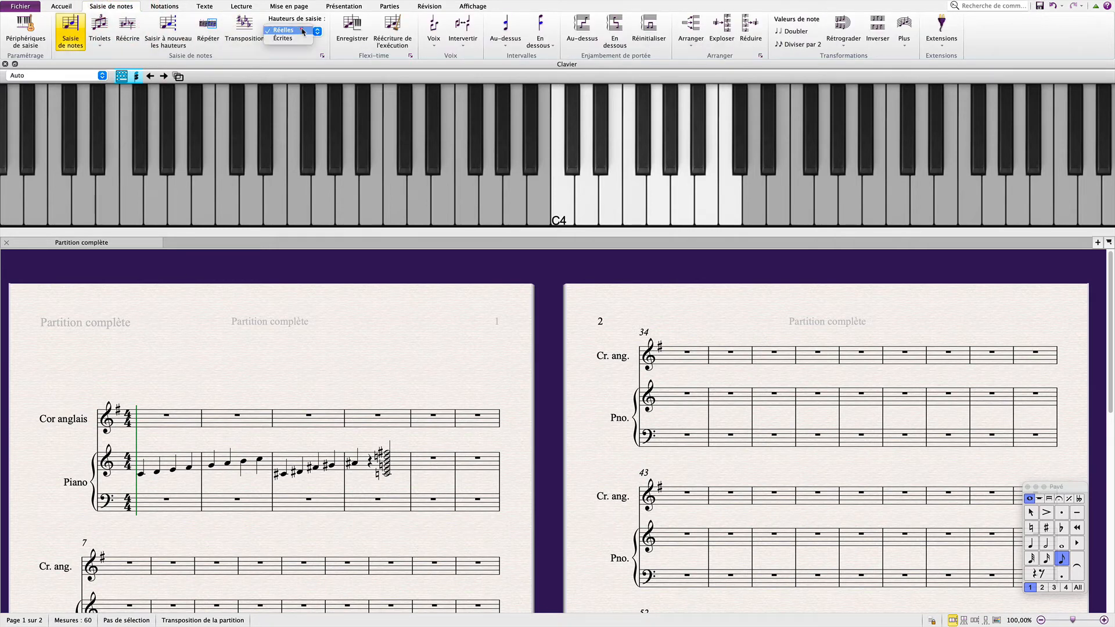
click(303, 30)
click(143, 371)
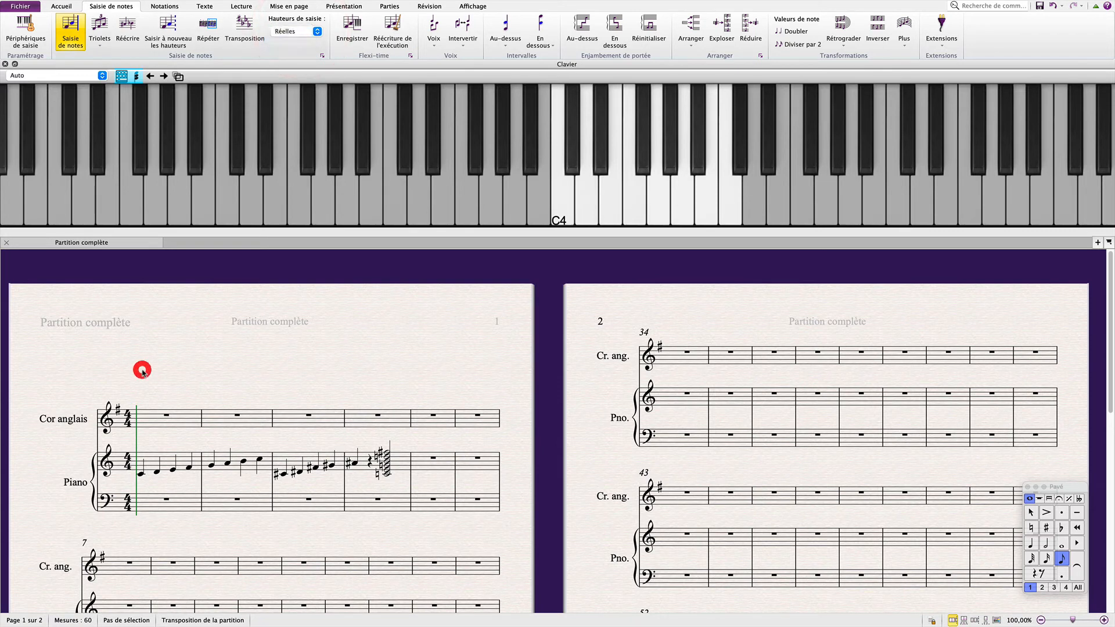
Step: Select bar 1 of the cor anglais staff and set the input pitches to Réelles
click(149, 419)
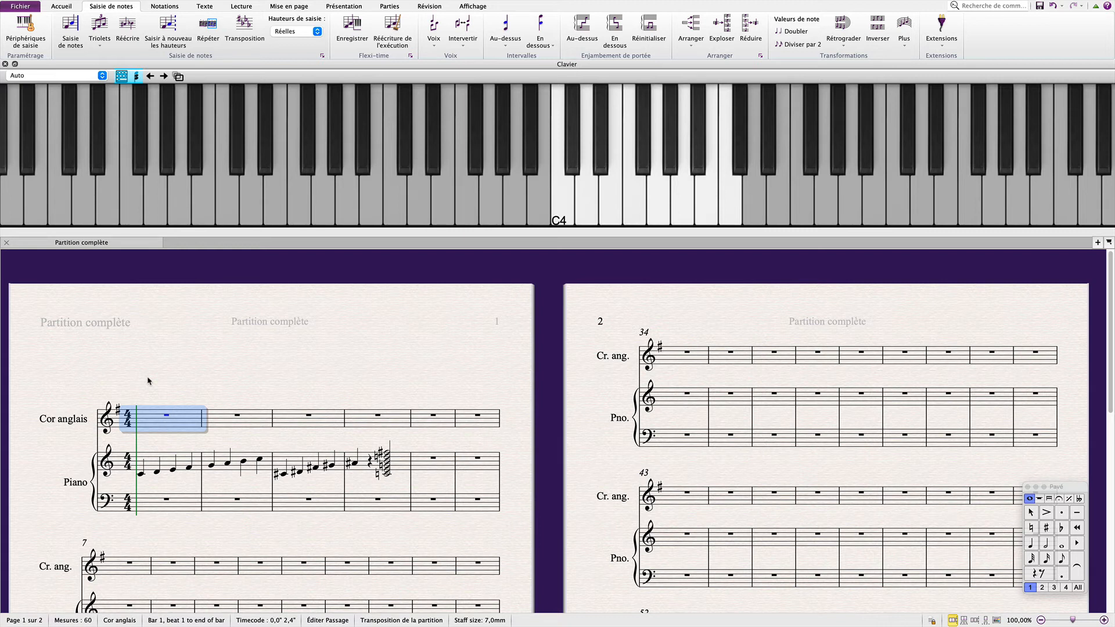
click(283, 33)
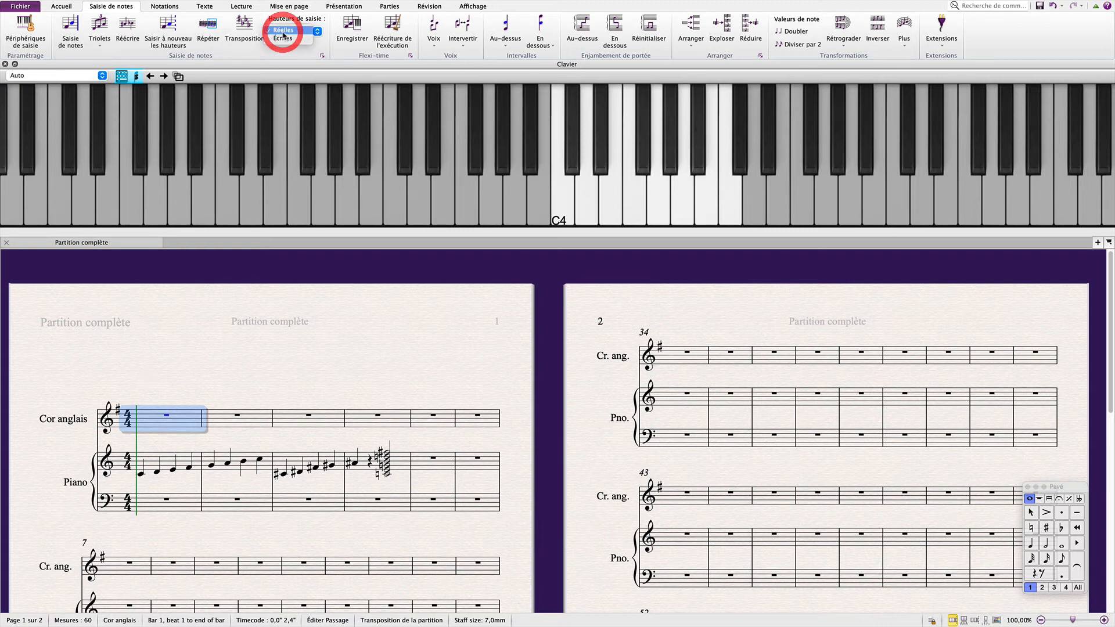
click(284, 33)
click(158, 394)
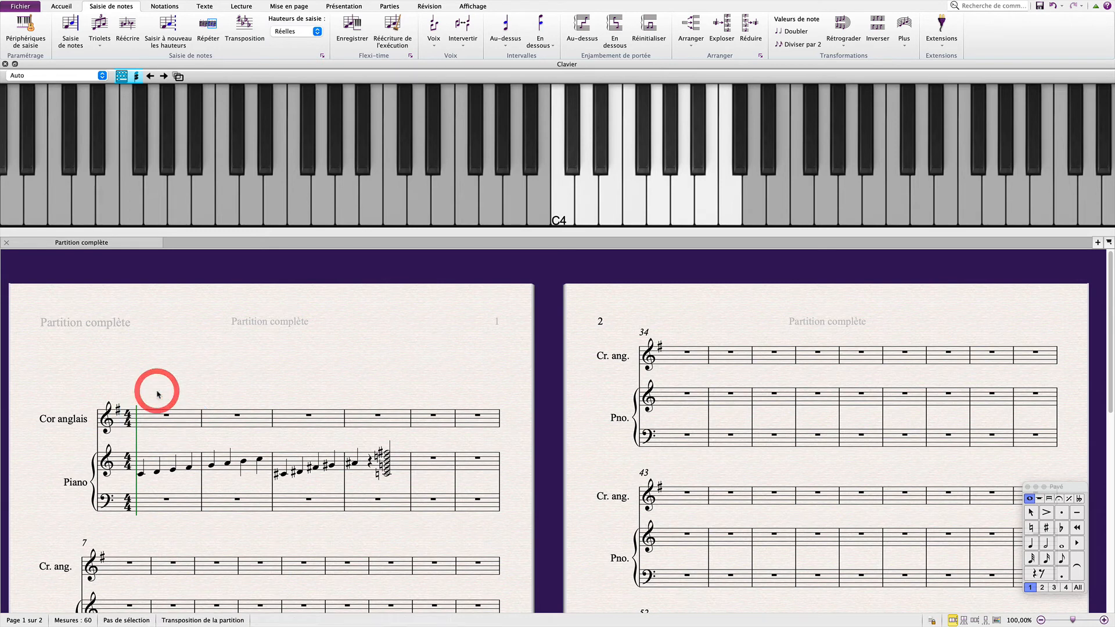
Step: Turn off chord mode and enter a rising quarter-note scale from sounding C4 to C5 in bars 1 and 2 of the cor anglais
click(154, 416)
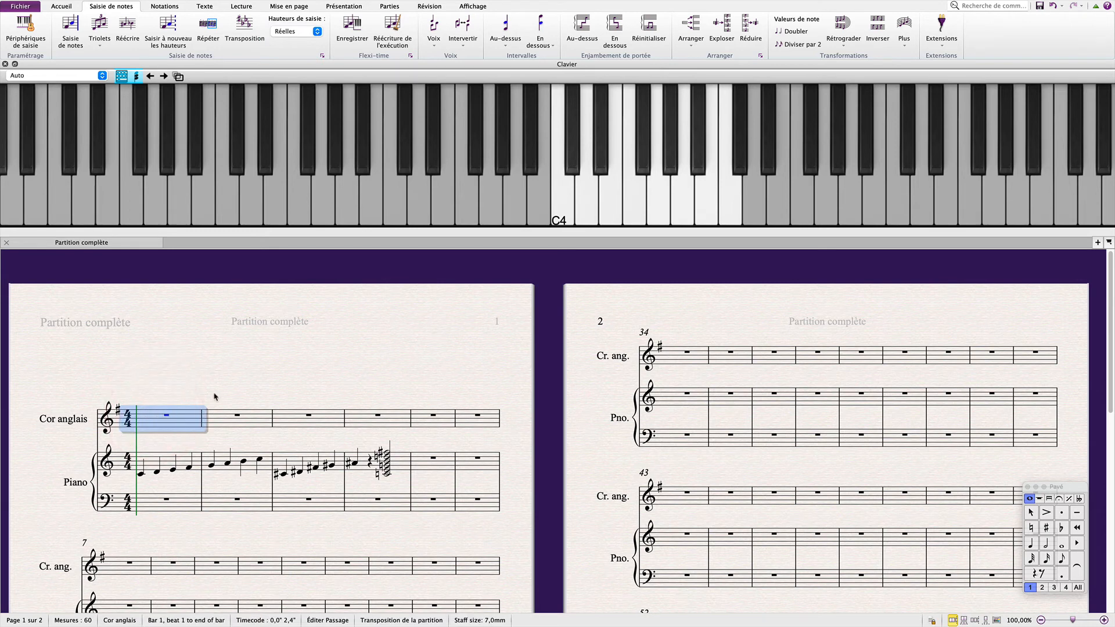
key(n)
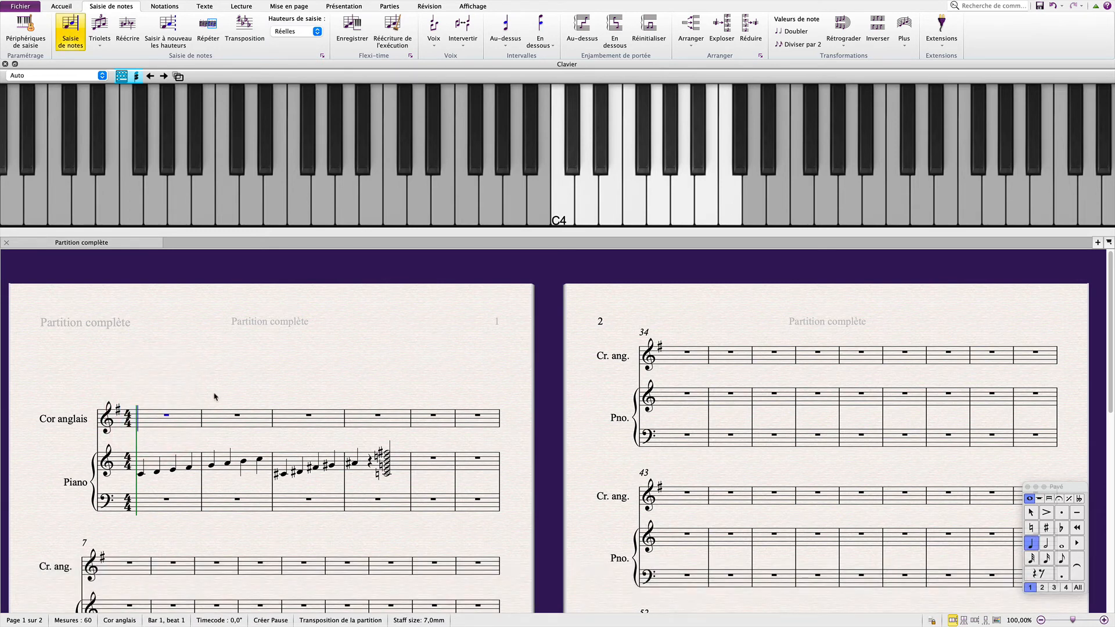
key(shift+q)
key(q)
key(s)
key(d)
key(f)
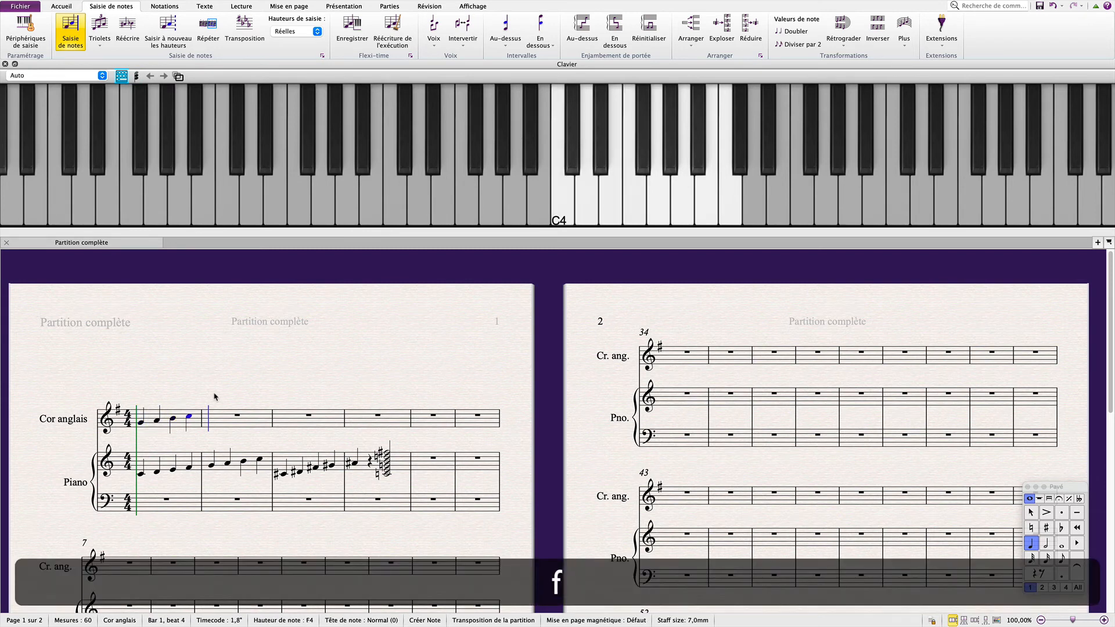
key(g)
key(h)
key(j)
key(k)
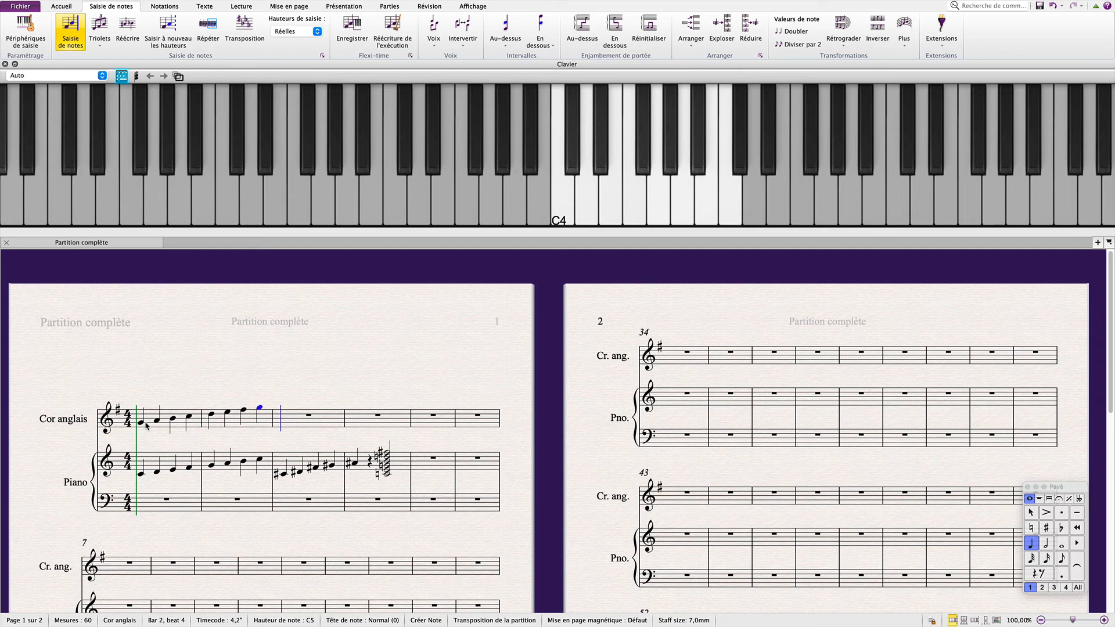
Step: Switch the input pitches to Écrites and enter a rising quarter-note scale from written C4 to C5 in bars 3 and 4
click(294, 31)
click(294, 39)
key(q)
key(s)
key(d)
key(f)
key(g)
key(h)
key(j)
key(k)
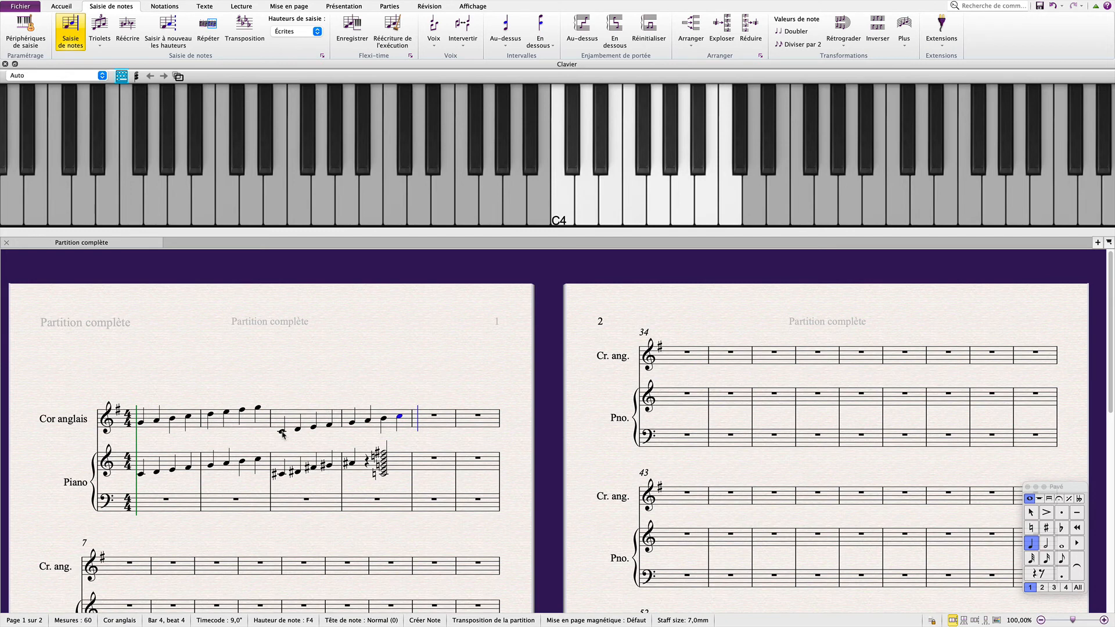
Step: Deselect the last note and review the input pitch options, keeping Écrites
click(350, 436)
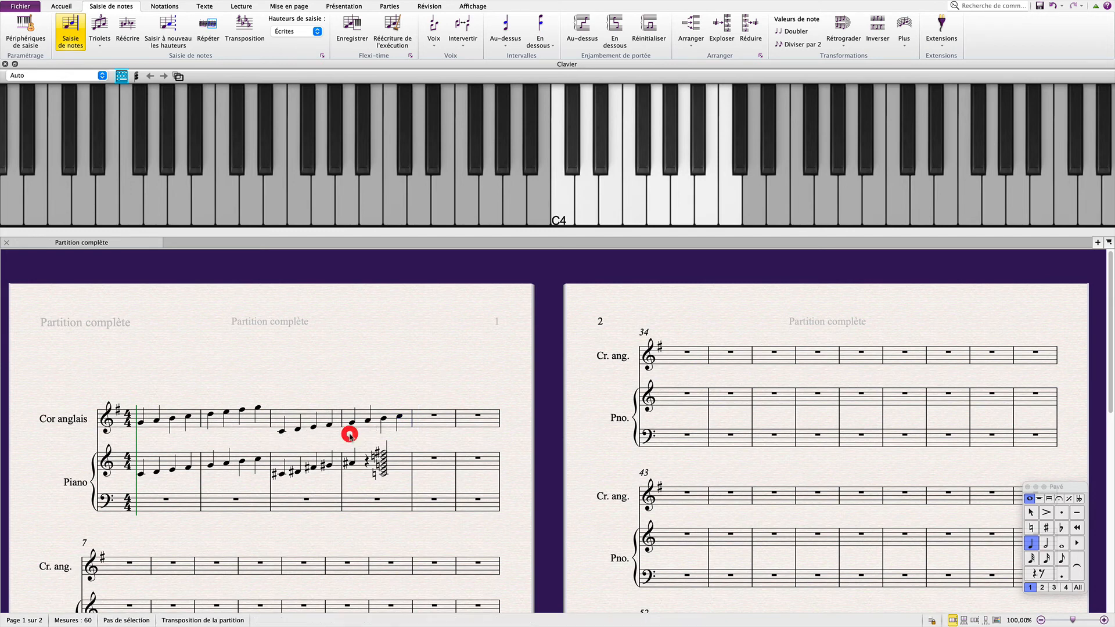
click(302, 32)
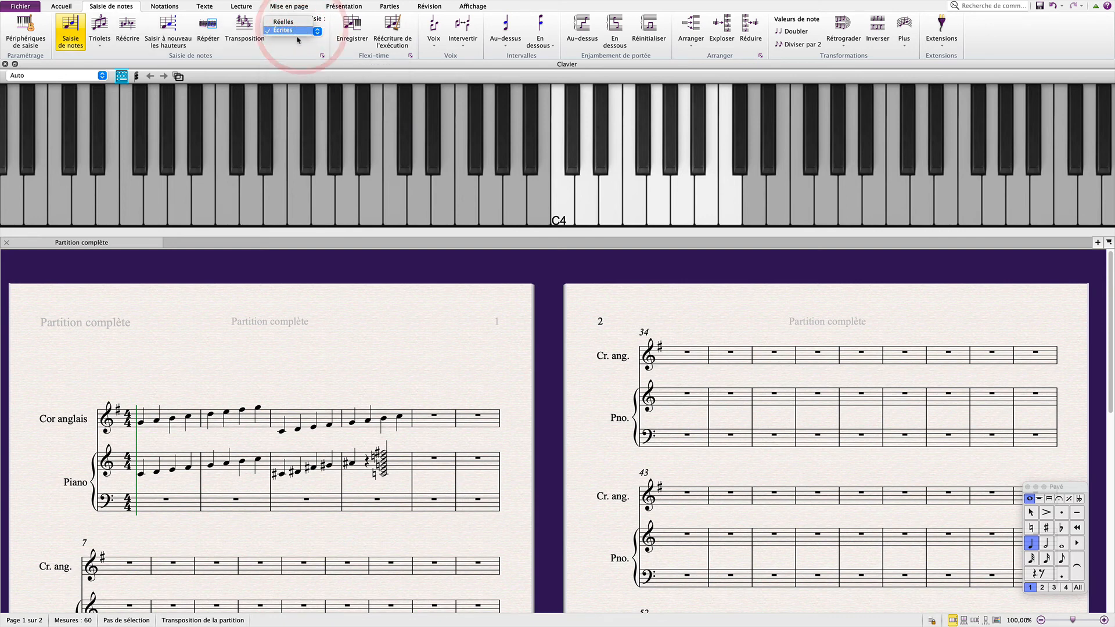
click(270, 344)
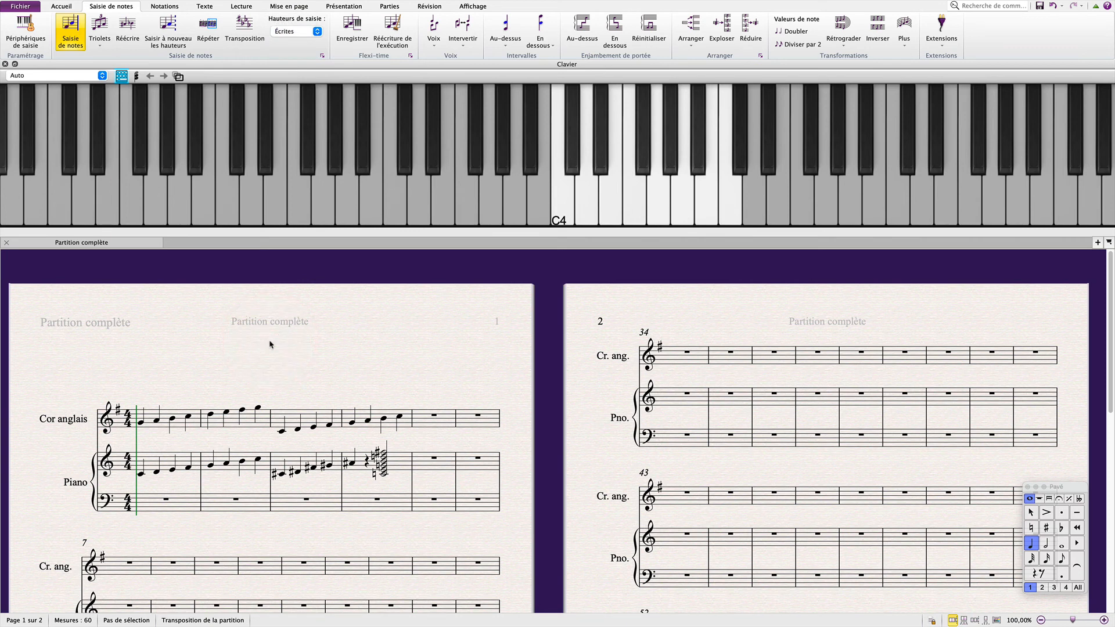
Step: Show the Manche fretboard and use it to build a sounding D4 and F4 quarter-note chord on beat 1 of cor anglais bar 5
click(484, 7)
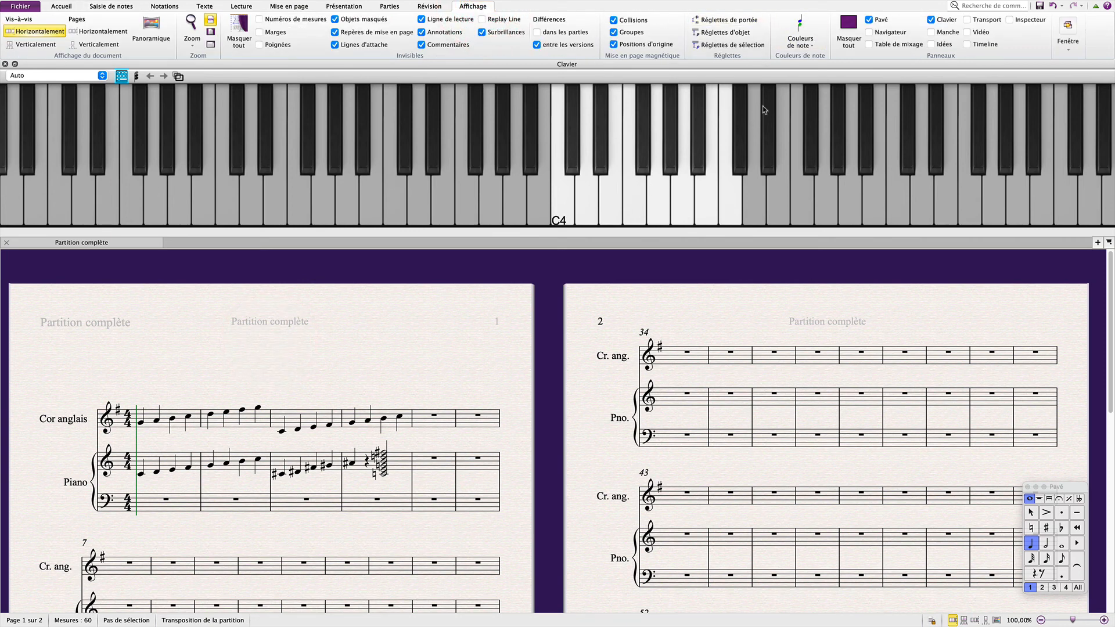
click(932, 32)
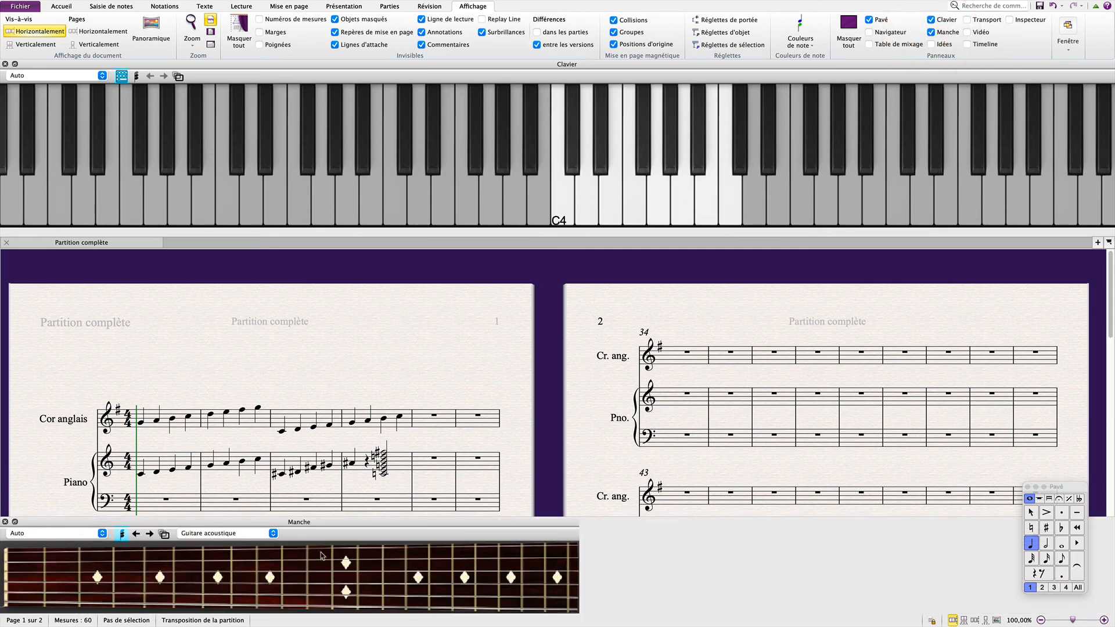
scroll(407, 488, down, 3)
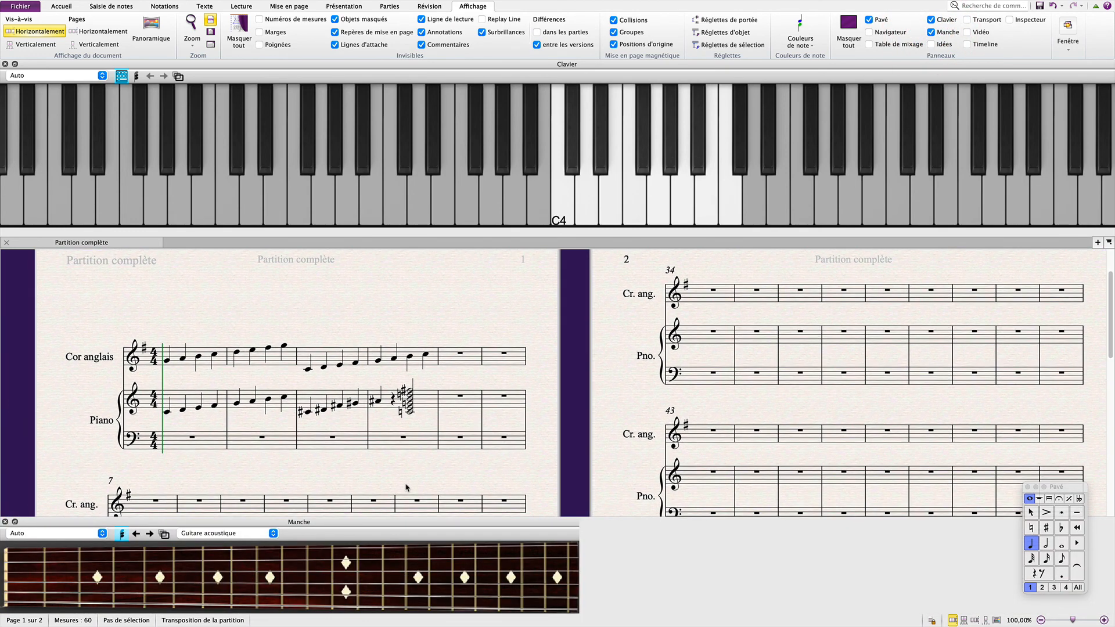
click(448, 359)
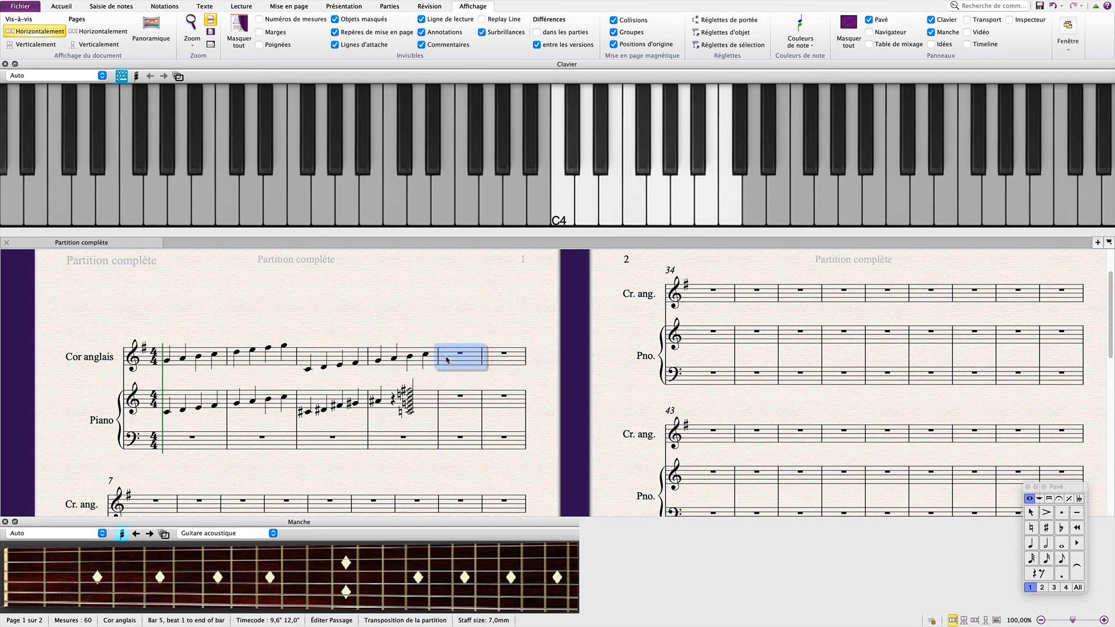
key(n)
click(160, 574)
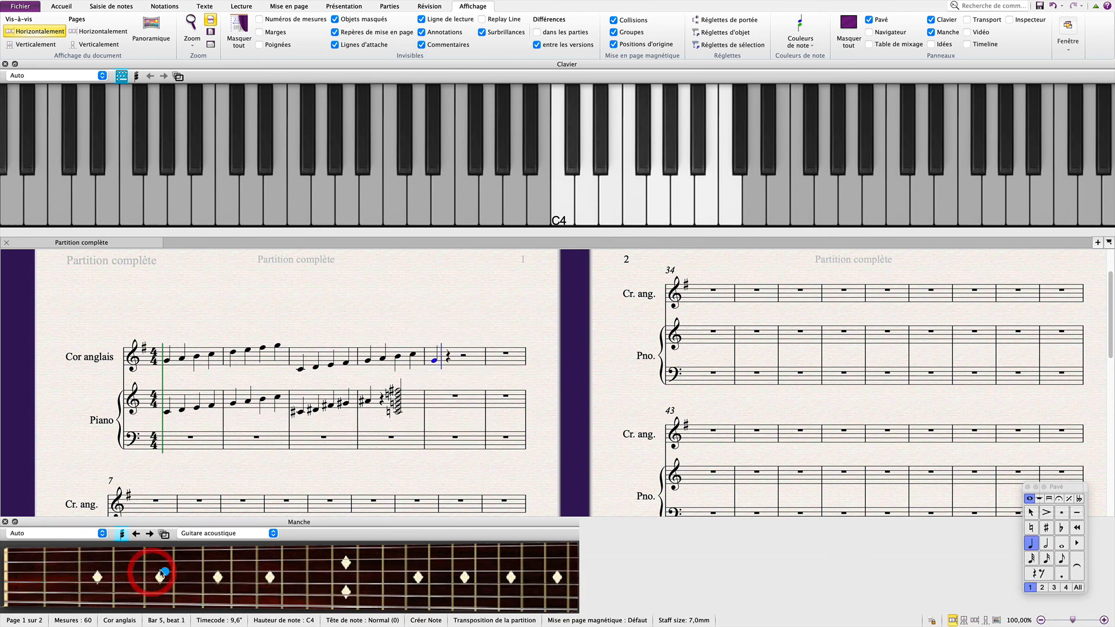
click(192, 562)
click(218, 573)
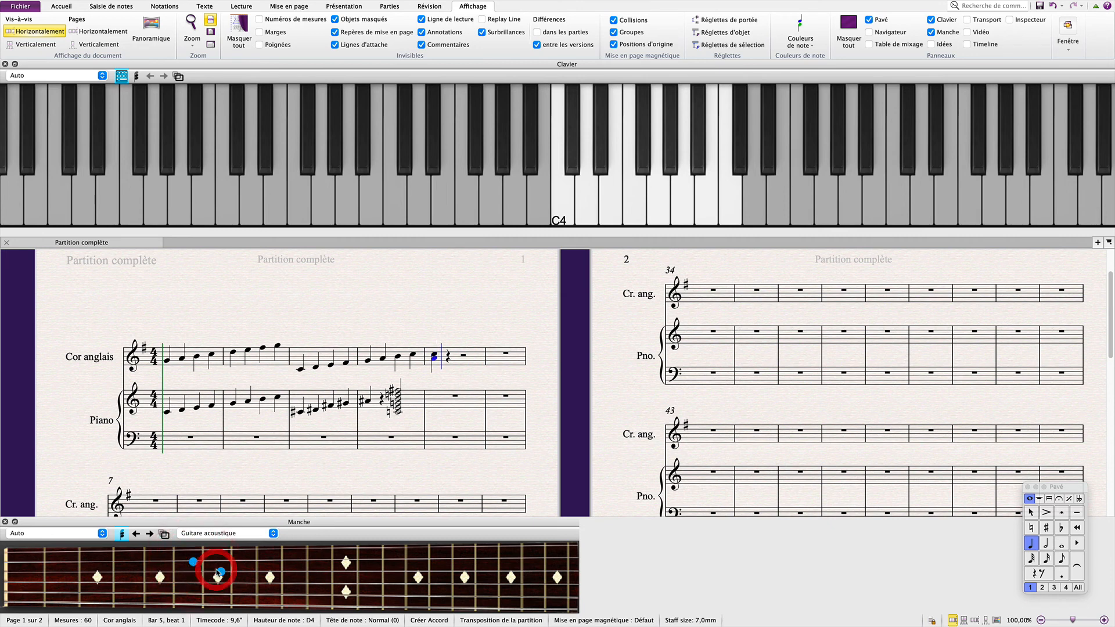
Step: Turn off the fretboard's chord mode and enter single quarter notes sounding F#3, C4 and F#4 in bar 5 and E5 in bar 6
click(122, 534)
click(268, 593)
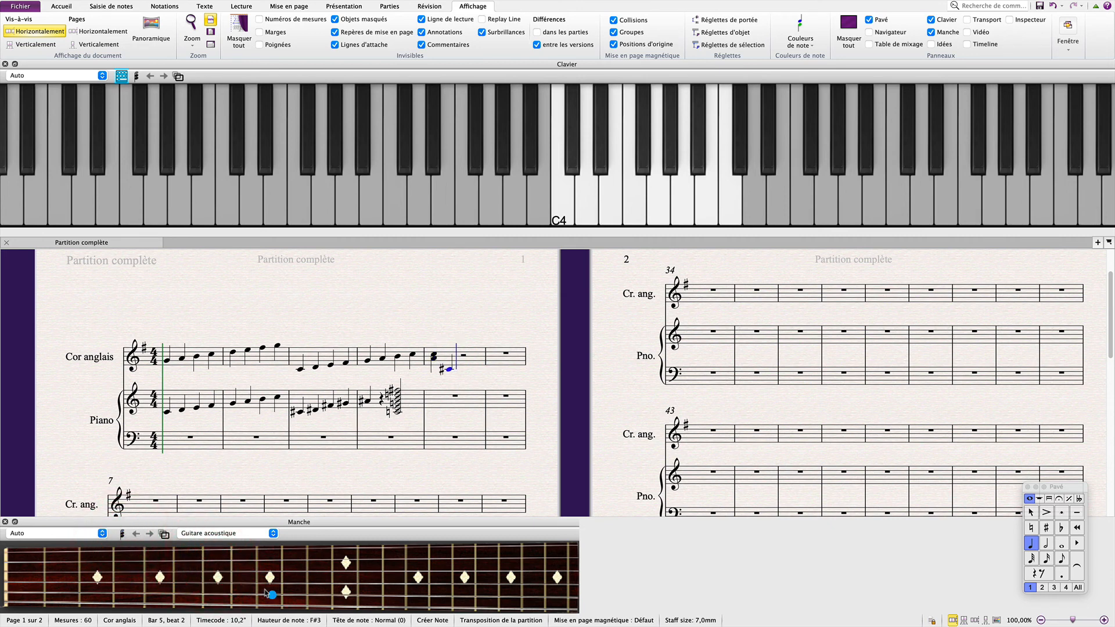
click(292, 579)
click(324, 571)
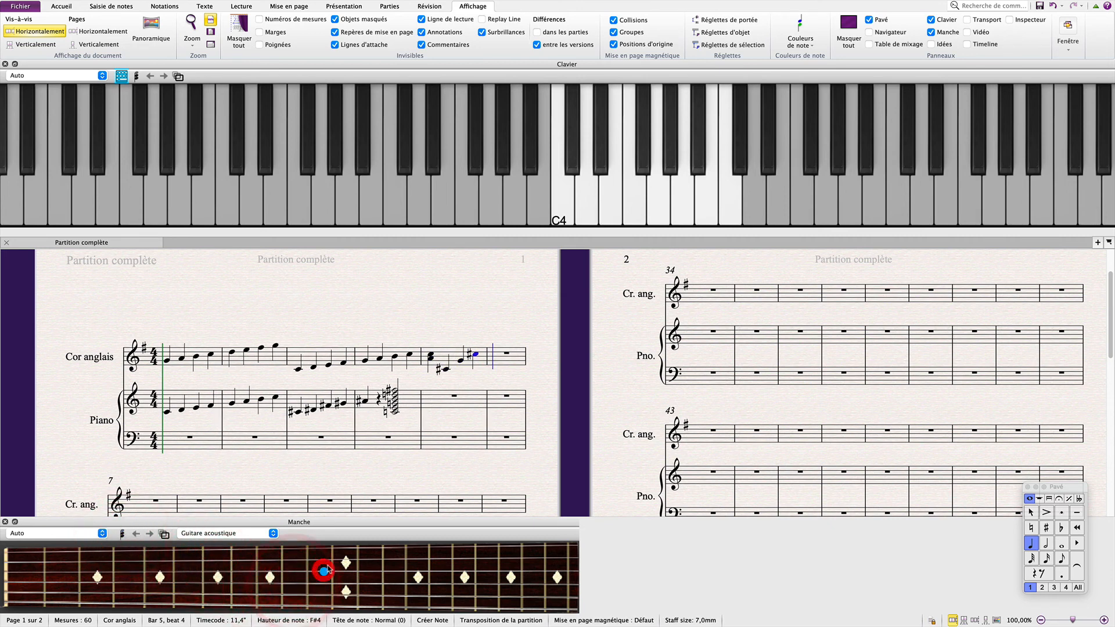
click(349, 549)
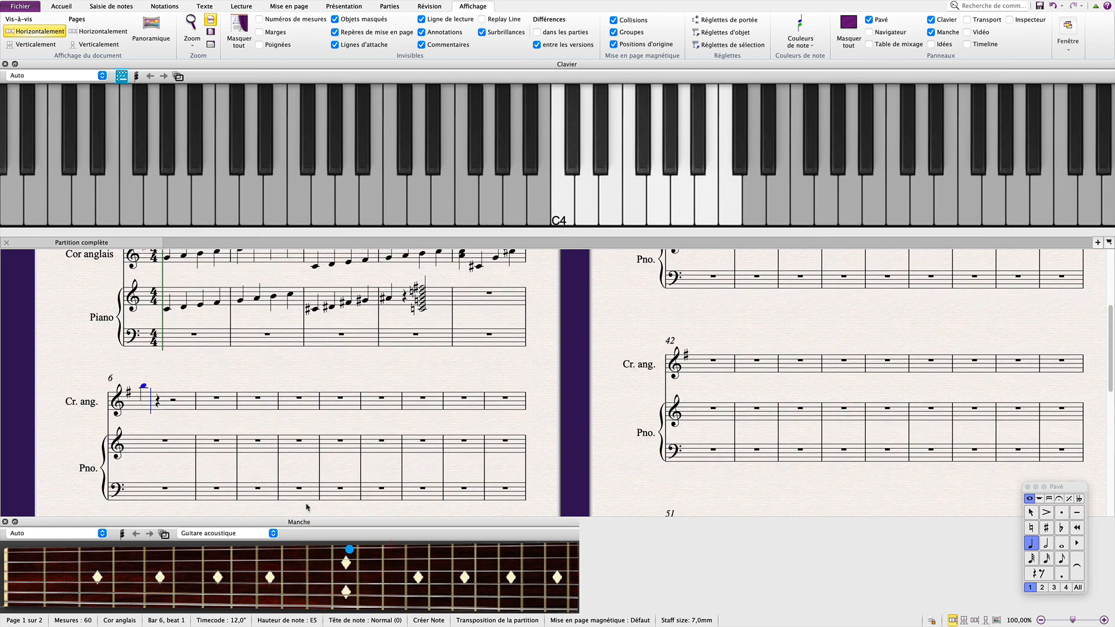
Step: Change the fretboard's instrument type to Guitare en érable
scroll(270, 416, up, 2)
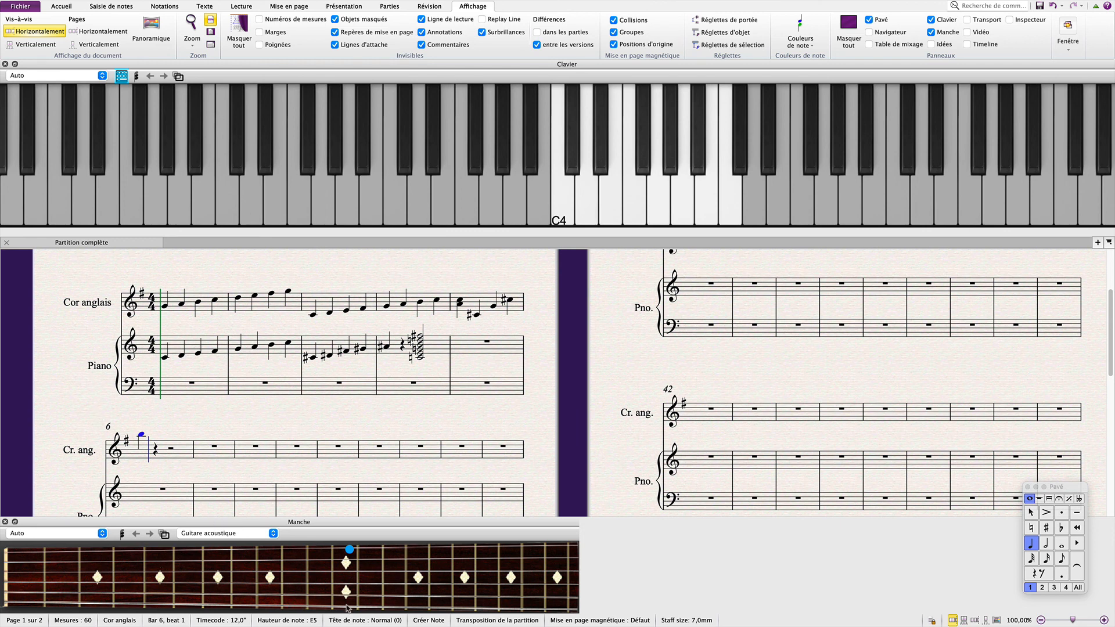
click(269, 535)
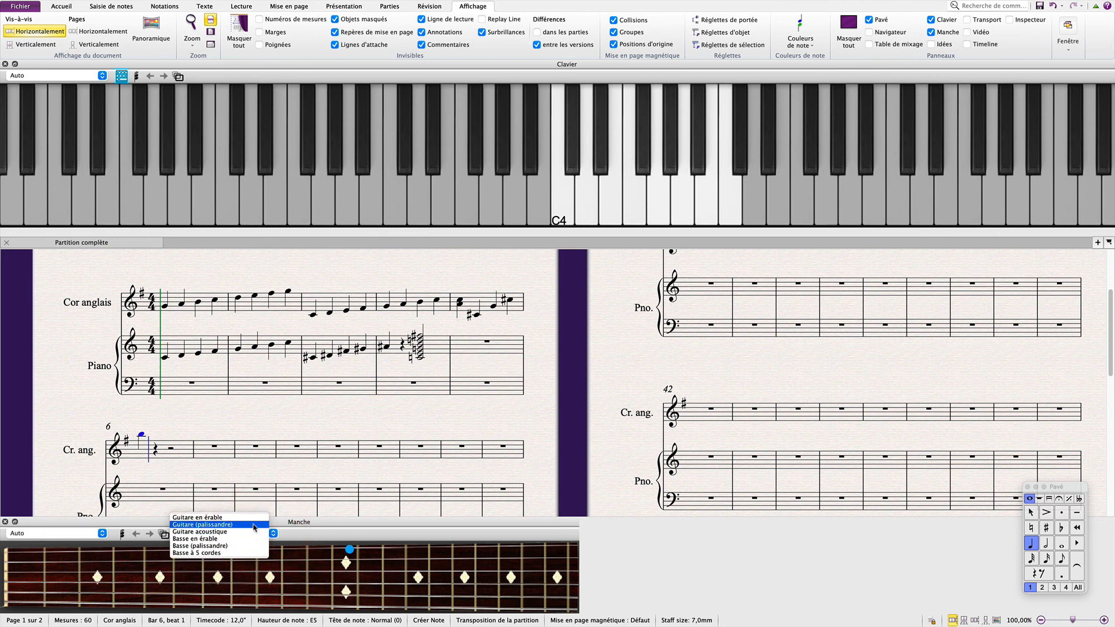
click(254, 525)
click(254, 527)
click(248, 529)
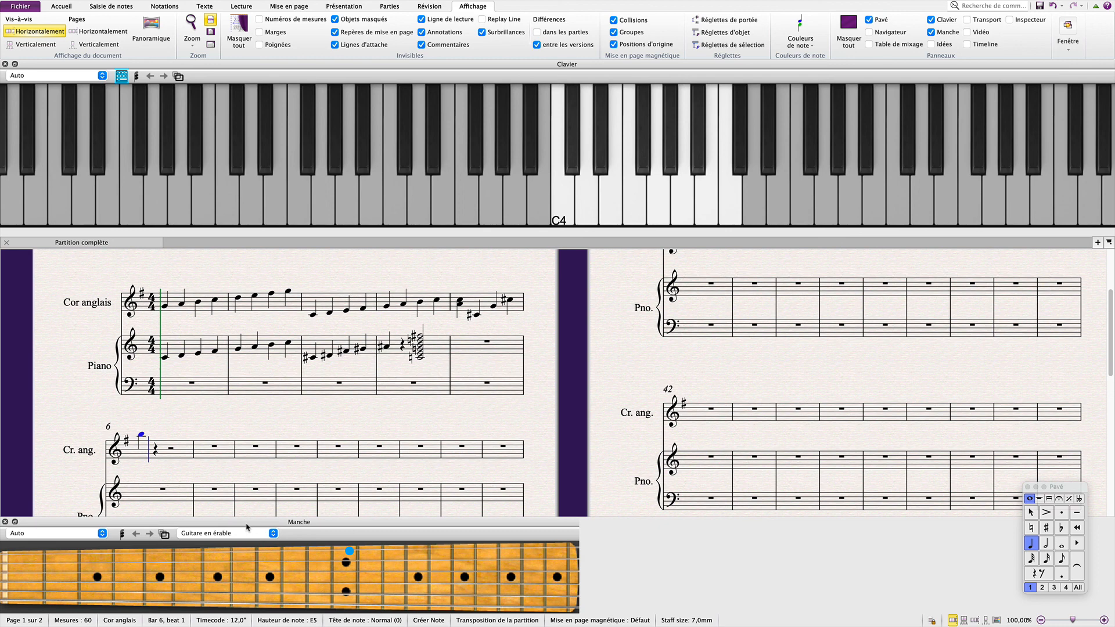
Step: Bring up the note input commands again
click(129, 8)
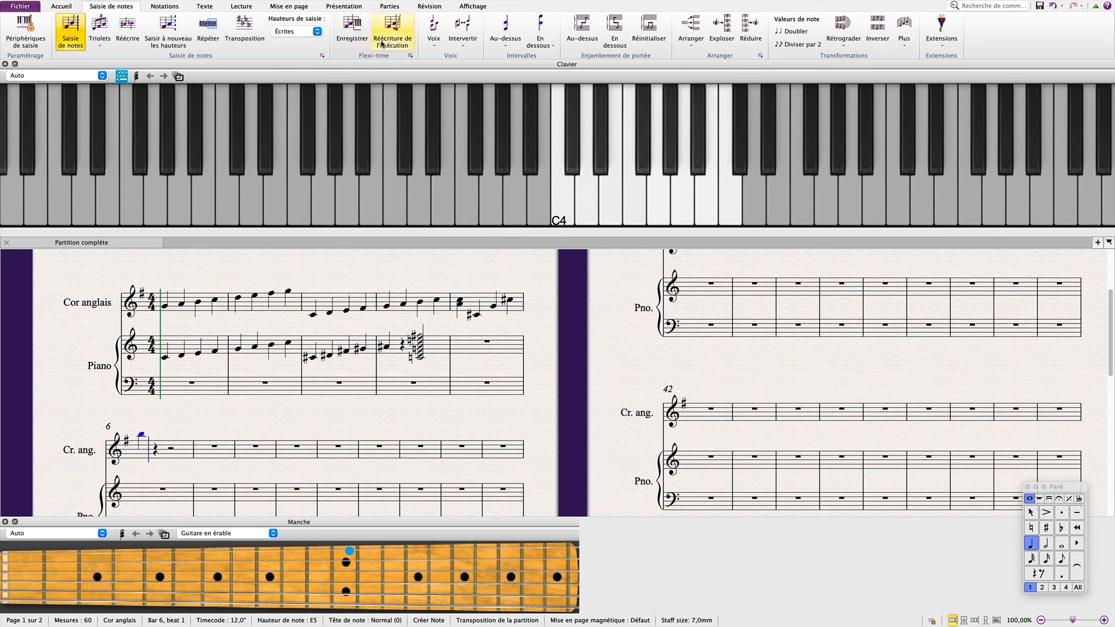